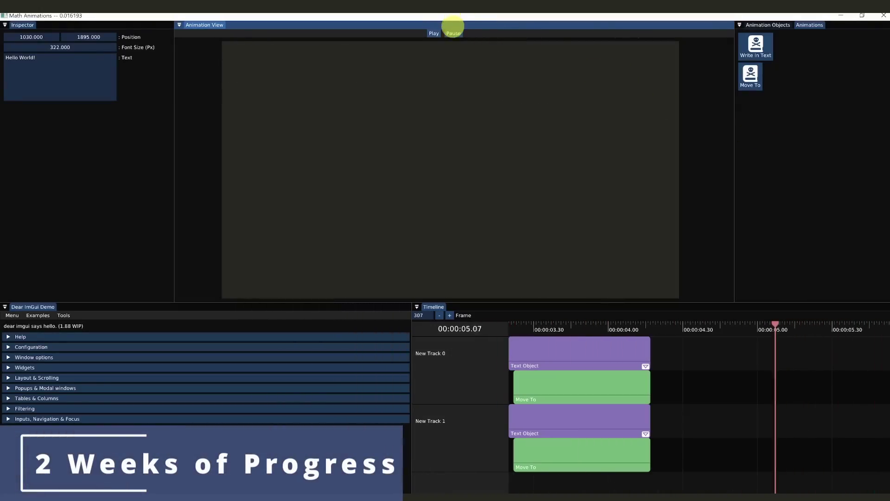
- Pause at frame 265 and move the Hello World! text to an X position of about 3749
left_click(453, 32)
left_click_drag(640, 328, 761, 351)
left_click(748, 329)
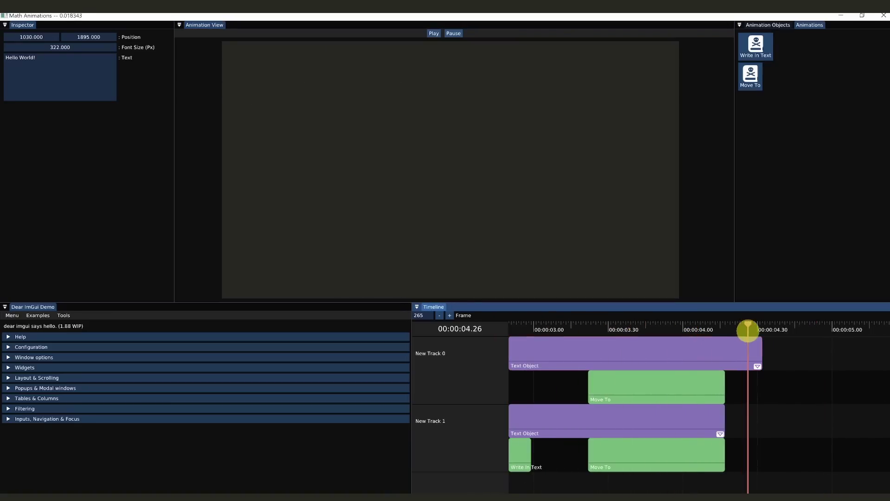
left_click_drag(23, 37, 646, 66)
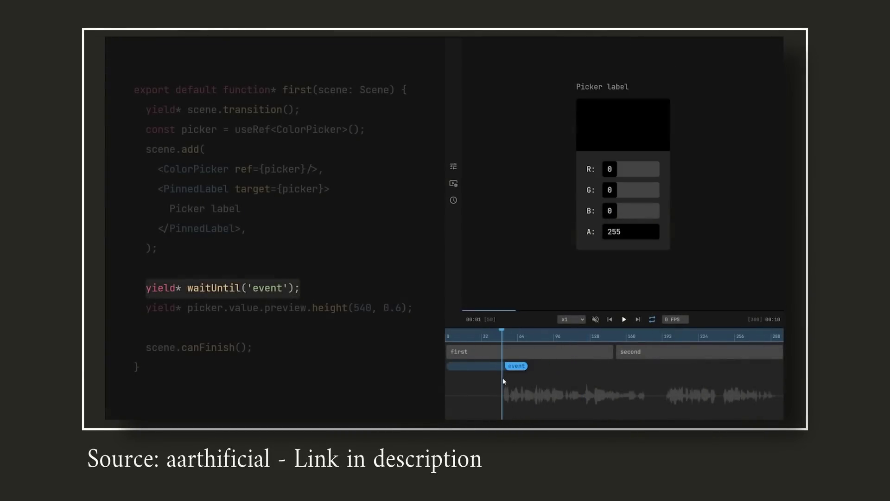
- Replay the rectangle scene and pause at frame 59 once the pink square is a blue circle
key("space")
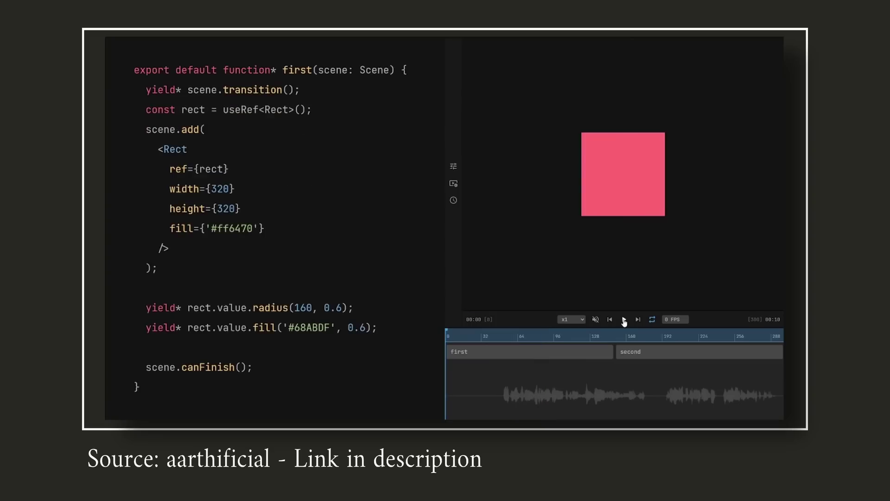
left_click(624, 319)
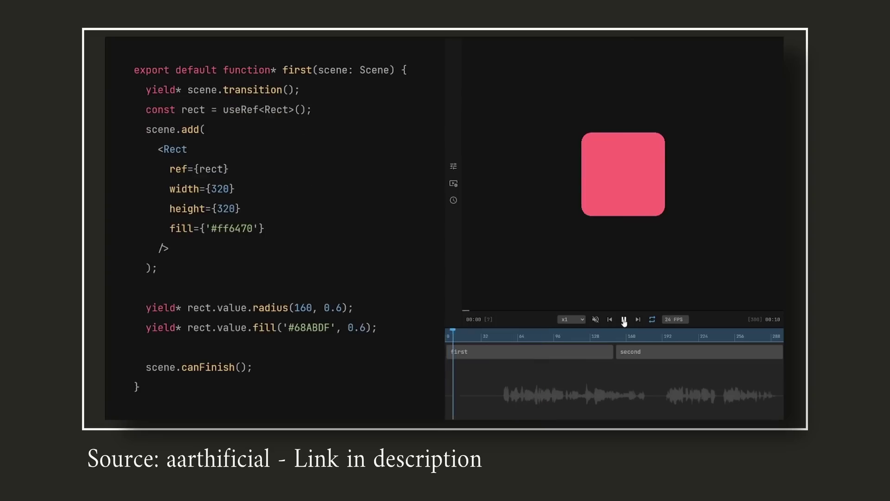
left_click(624, 320)
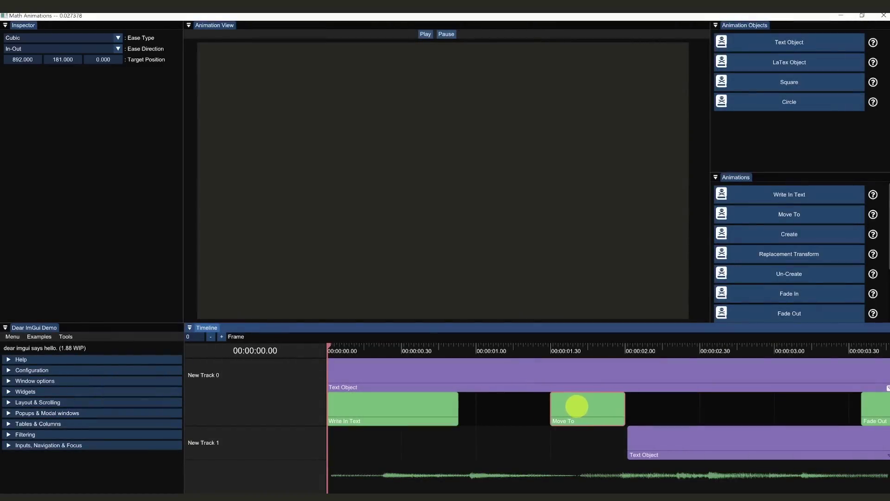
- Run the Hello You timeline from the start so the text writes itself in
left_click(425, 35)
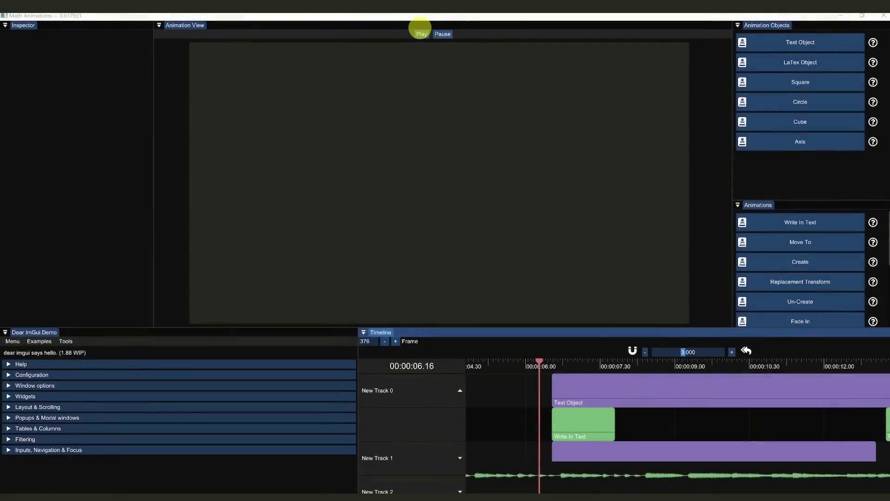
- Play the Math Animations timeline until the Fade Out clip clears the view at 00:00:14.10
left_click(420, 34)
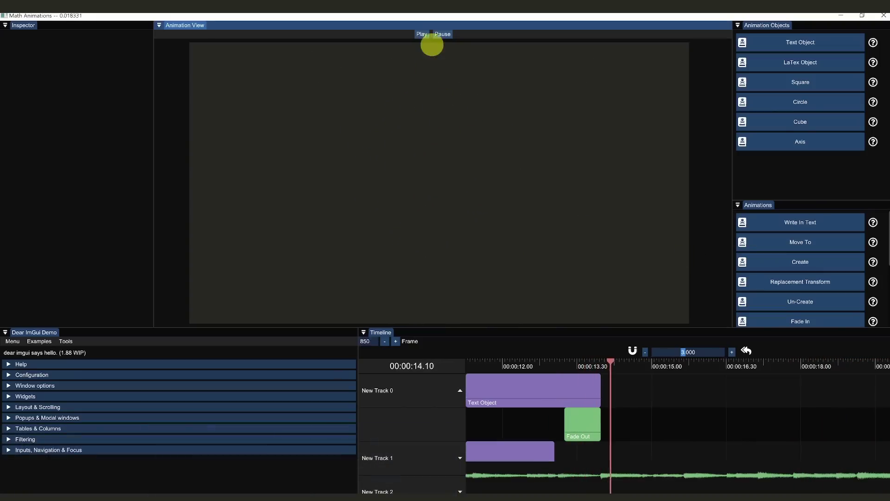
- At frame 503, replace the Text Object's 'Animation Editor' title with new text starting with 'S'
left_click_drag(553, 364, 628, 366)
left_click(649, 385)
left_click_drag(66, 128, 3, 113)
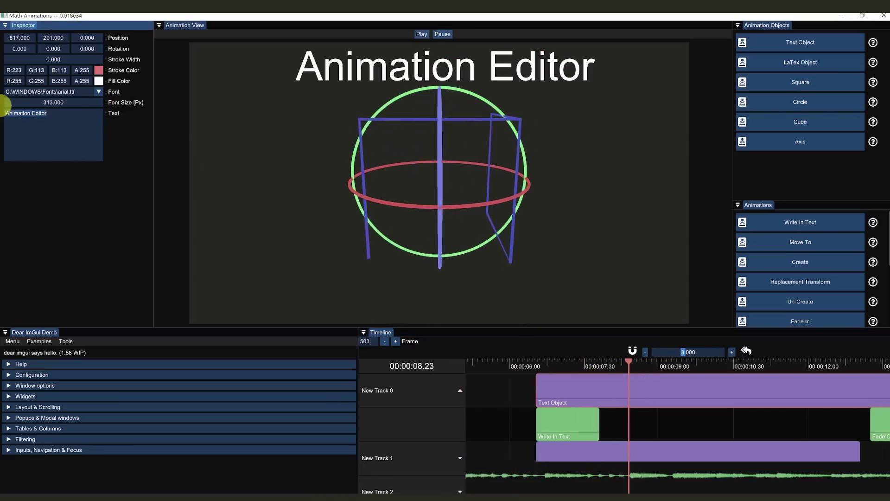
type("S")
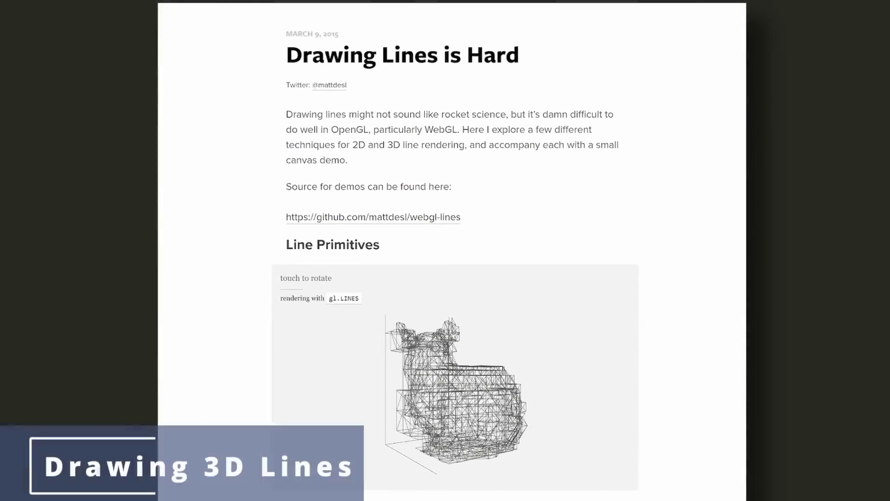
- Scroll the 'Drawing Lines is Hard' article down to its list of WebGL line limitations
scroll(452, 251, "down", 2)
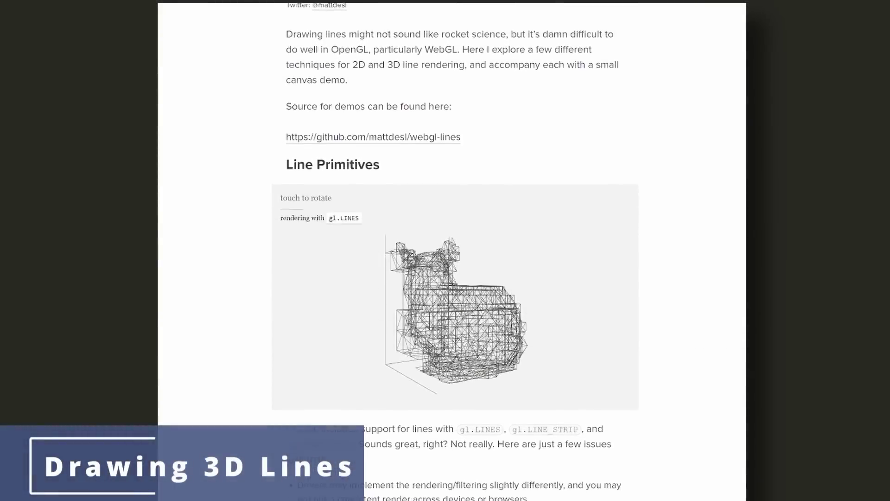
scroll(452, 251, "down", 3)
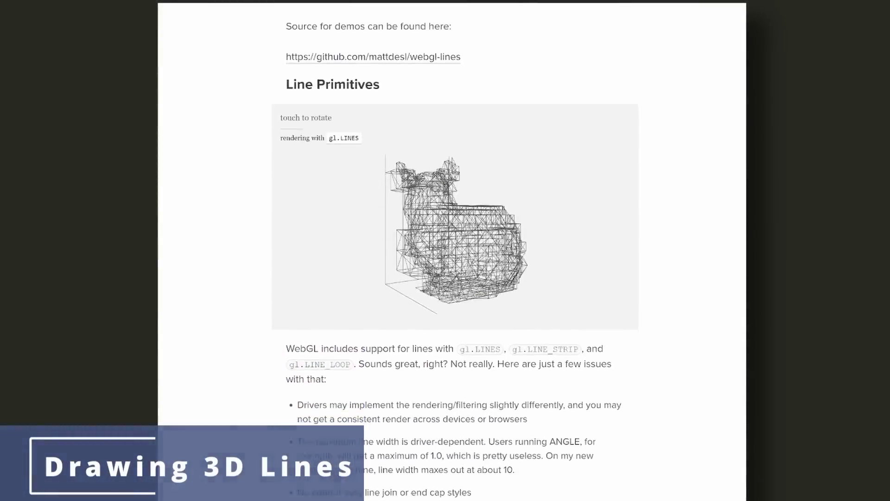
scroll(452, 251, "down", 3)
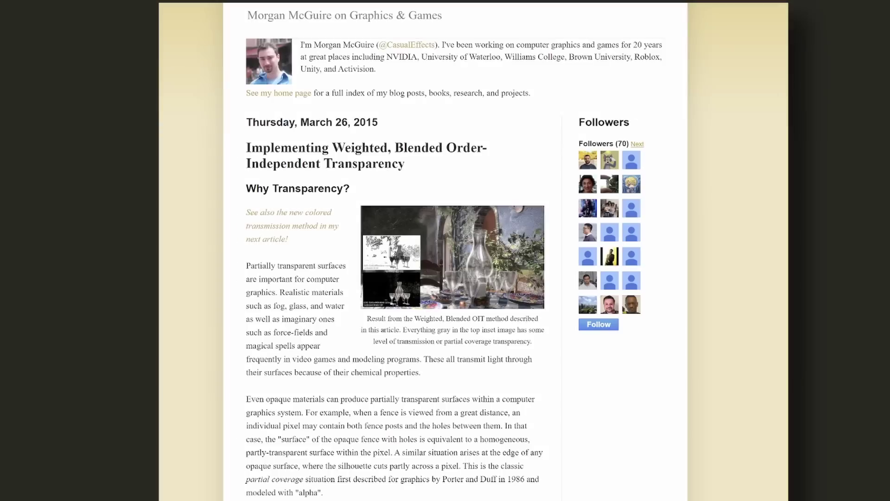
- Scroll the Order-Independent Transparency post past 'The Challenge' to the OIT overview and video
scroll(452, 250, "down", 1)
scroll(454, 250, "down", 4)
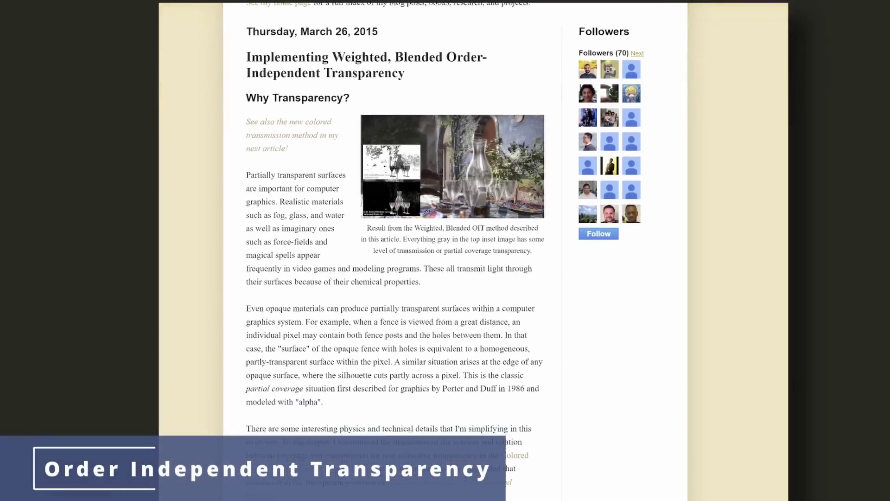
scroll(454, 251, "down", 4)
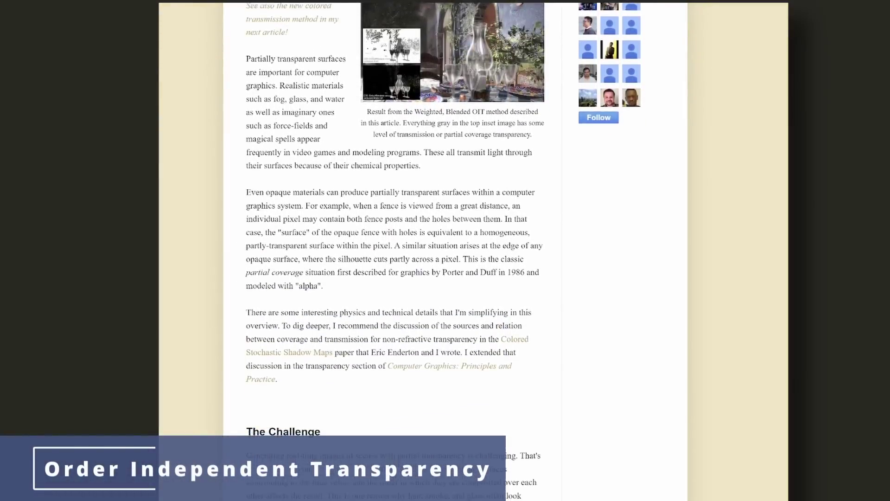
scroll(454, 250, "down", 4)
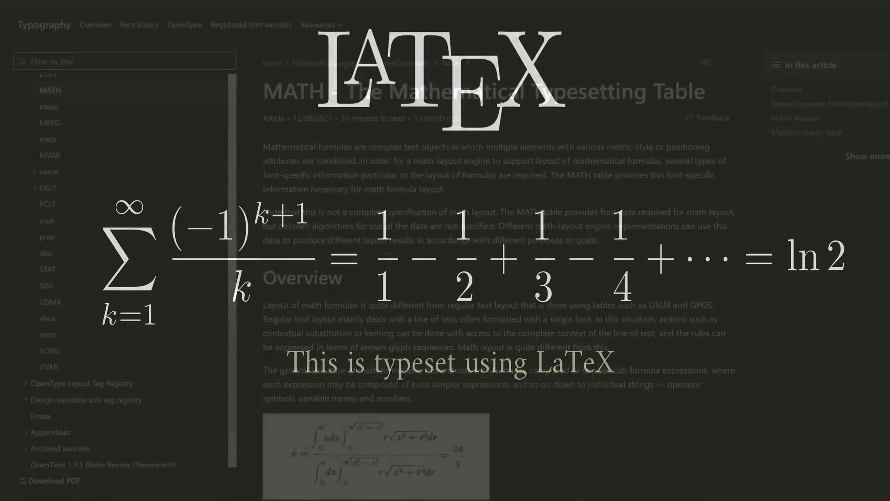
- Scroll the OpenType MATH table page down to the Shared Formats: MathValueRecord section
scroll(499, 254, "down", 6)
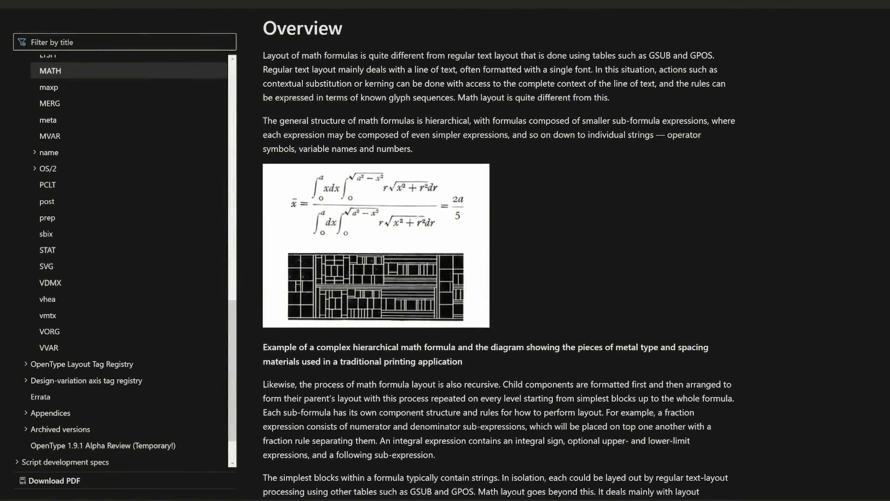
scroll(499, 254, "down", 7)
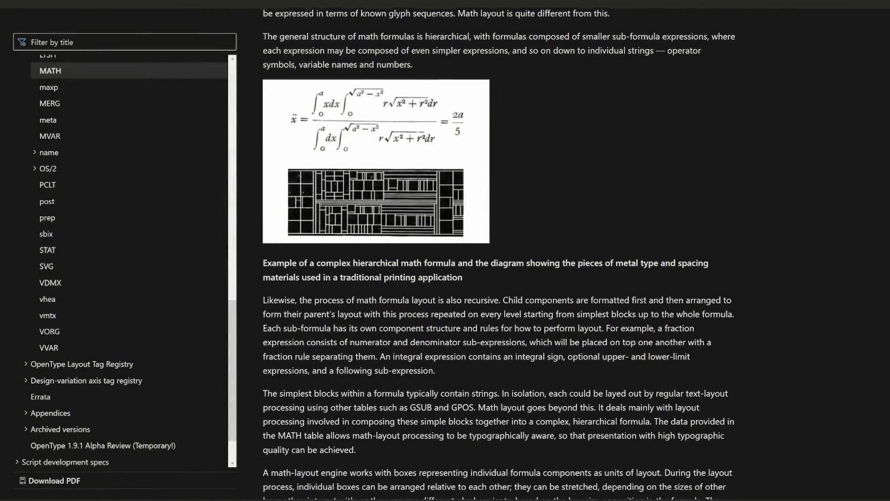
scroll(499, 254, "down", 7)
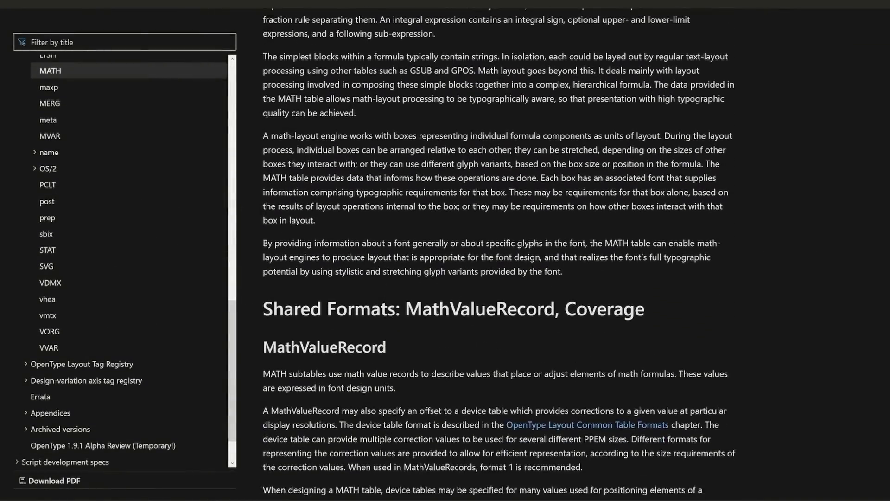
scroll(498, 254, "down", 3)
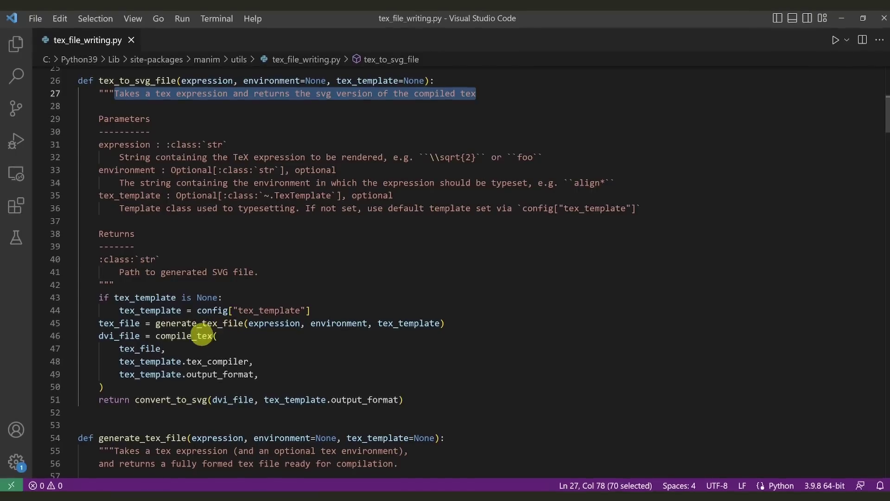
- Go to compile_tex's definition and highlight its tex_compilation_command call and os.system(command)
left_click(201, 335, "ctrl")
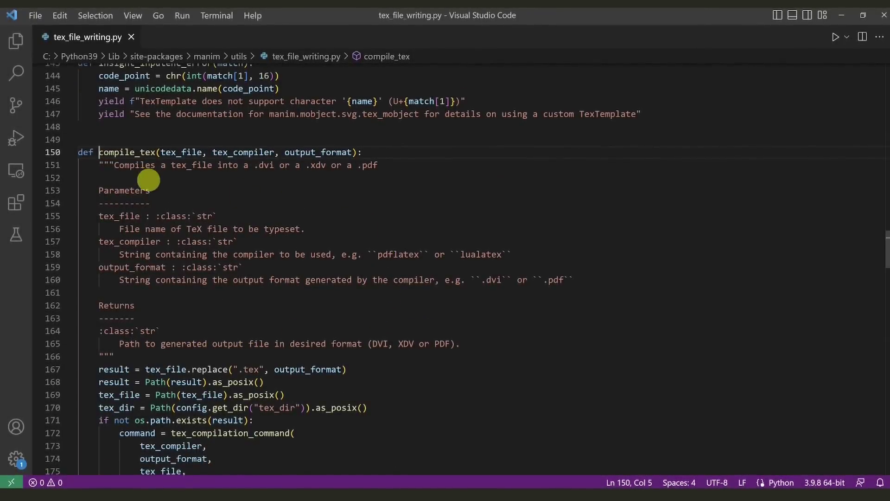
left_click_drag(114, 165, 348, 165)
scroll(358, 215, "down", 5)
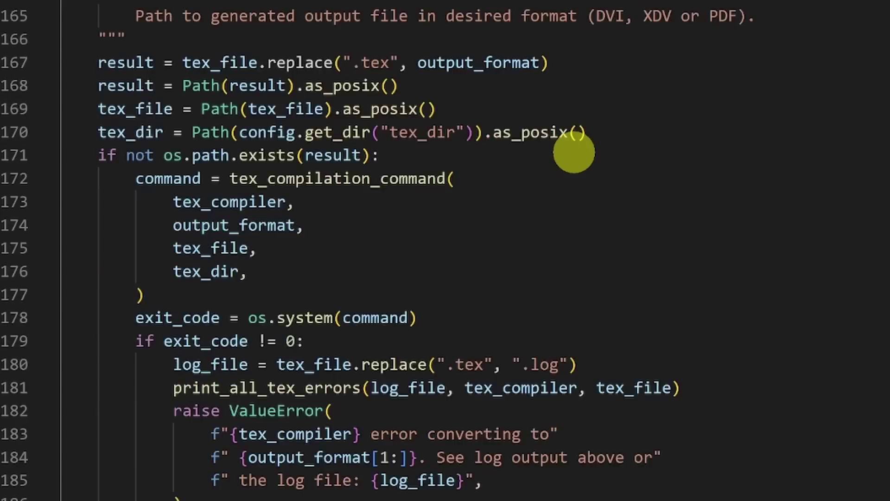
scroll(574, 152, "down", 2)
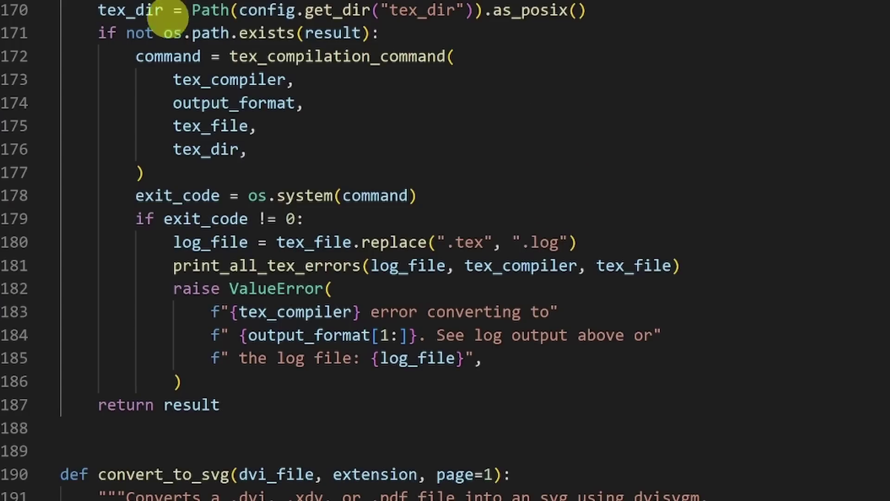
left_click_drag(230, 59, 371, 167)
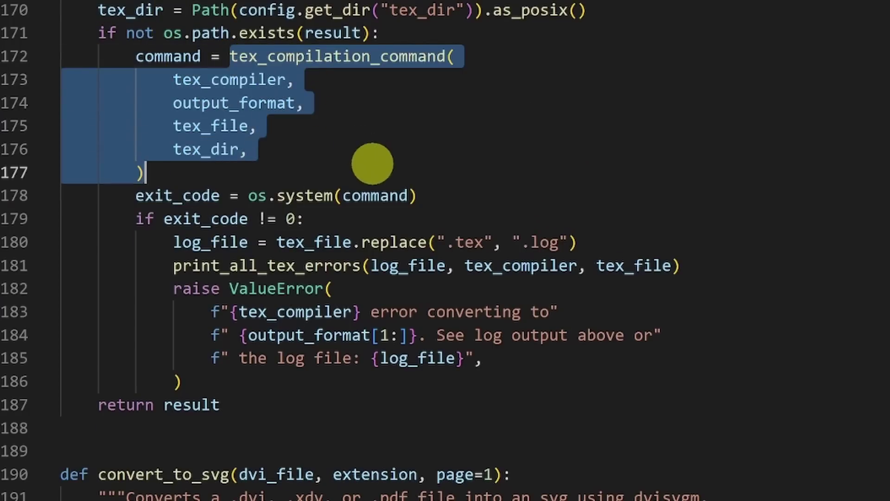
left_click_drag(258, 195, 448, 195)
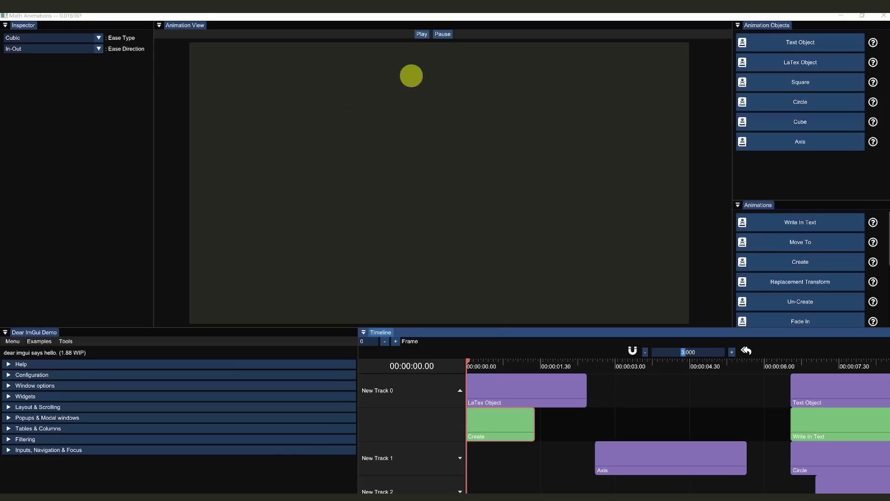
- Change the LaTeX Object's source to \frac{1}{\infty} and regenerate the equation
left_click(422, 34)
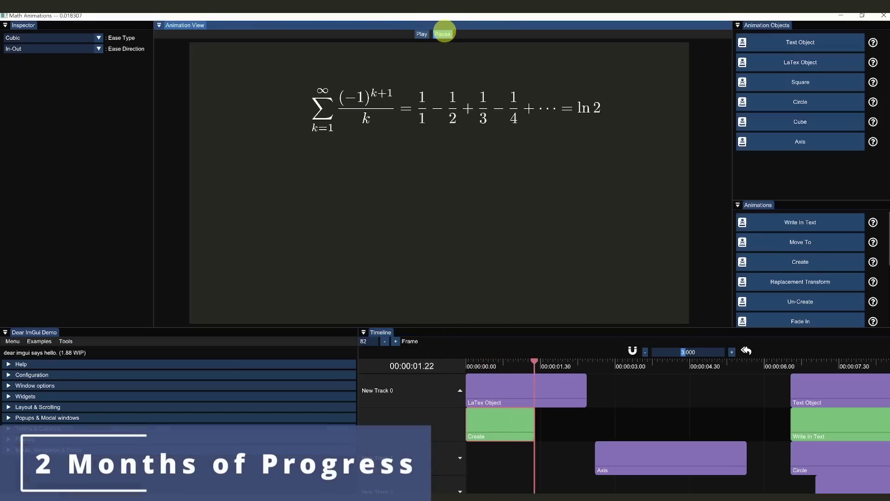
left_click(549, 390)
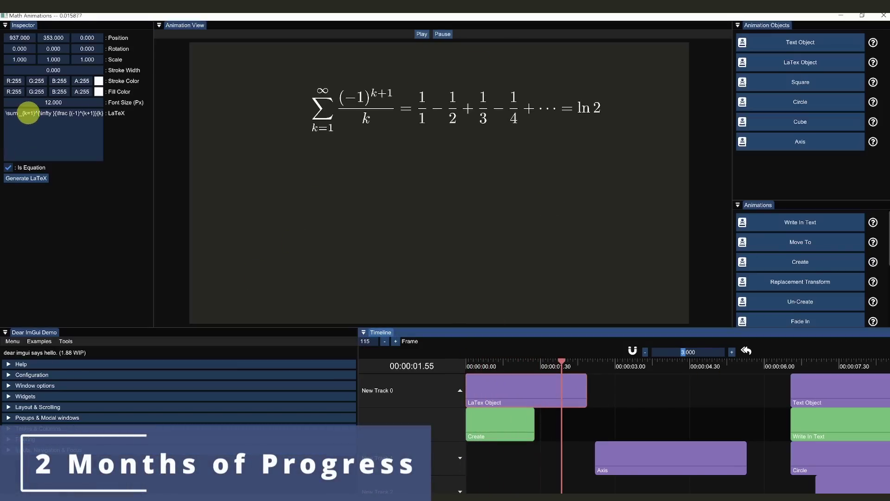
left_click(30, 113)
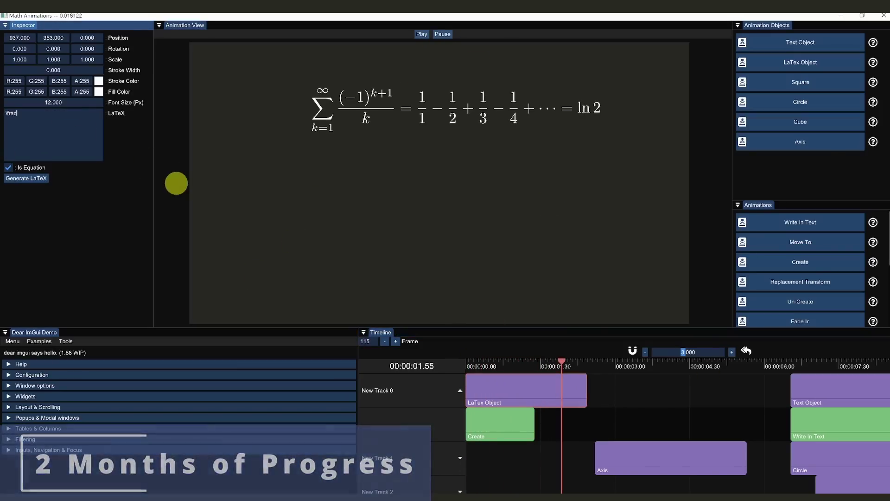
type("{1}{\\infty")
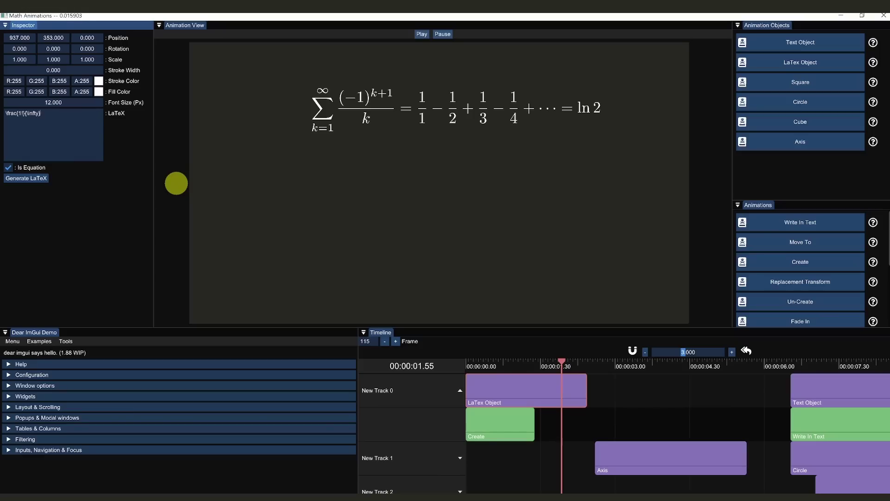
left_click(26, 177)
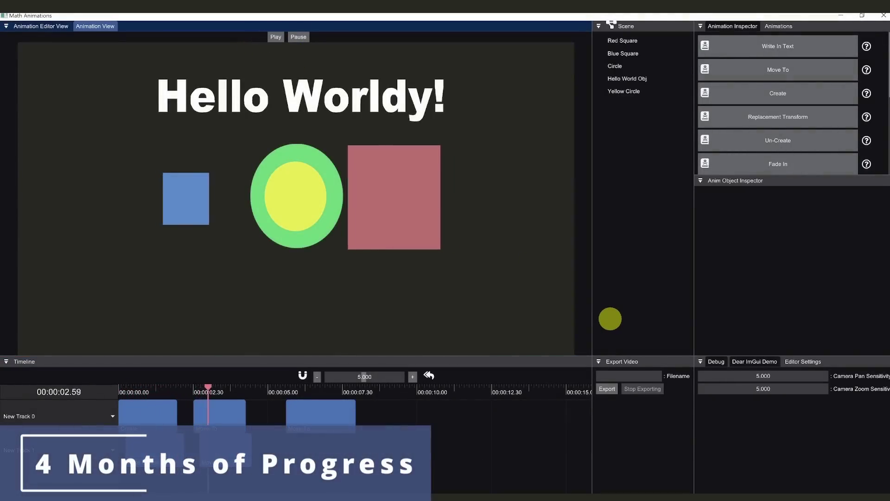
- Stop playback, move the playhead back to about 2 seconds and switch to the editable scene view
left_click(298, 37)
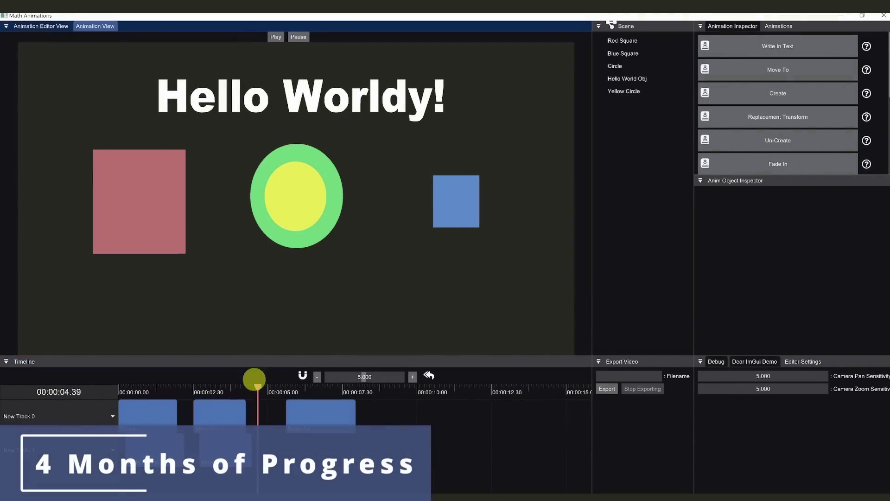
left_click_drag(254, 379, 185, 387)
left_click(83, 26)
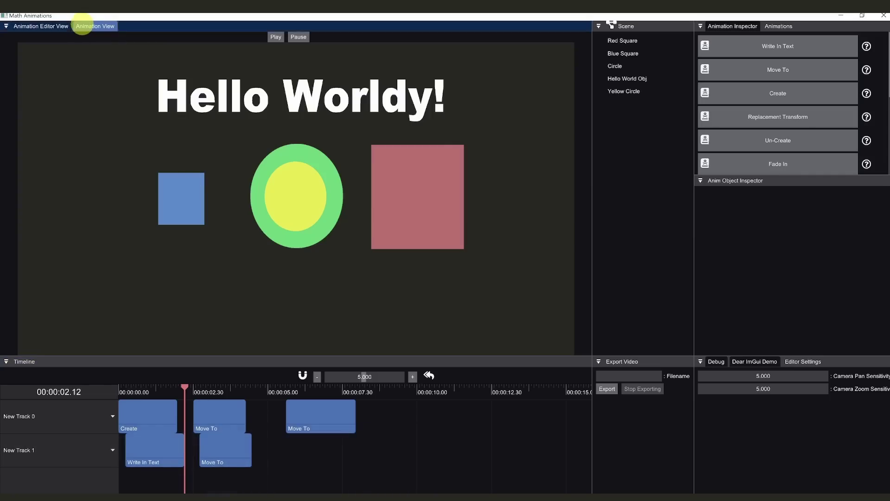
key("ctrl+Tab")
- Reposition the Red Square and Blue Square beside the circle with the gizmo
left_click(374, 195)
left_click_drag(389, 190, 214, 228)
left_click(212, 193)
left_click_drag(212, 193, 417, 202)
left_click(232, 223)
left_click_drag(232, 223, 210, 193)
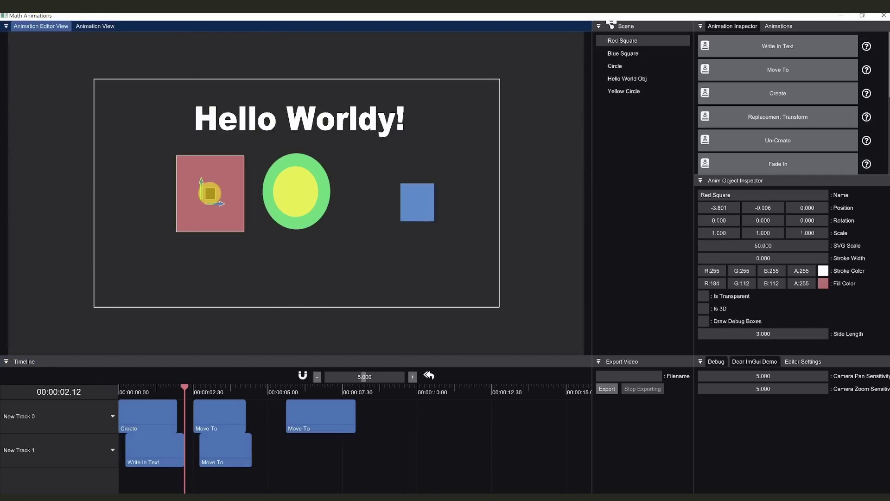
left_click(413, 205)
left_click_drag(413, 204, 373, 195)
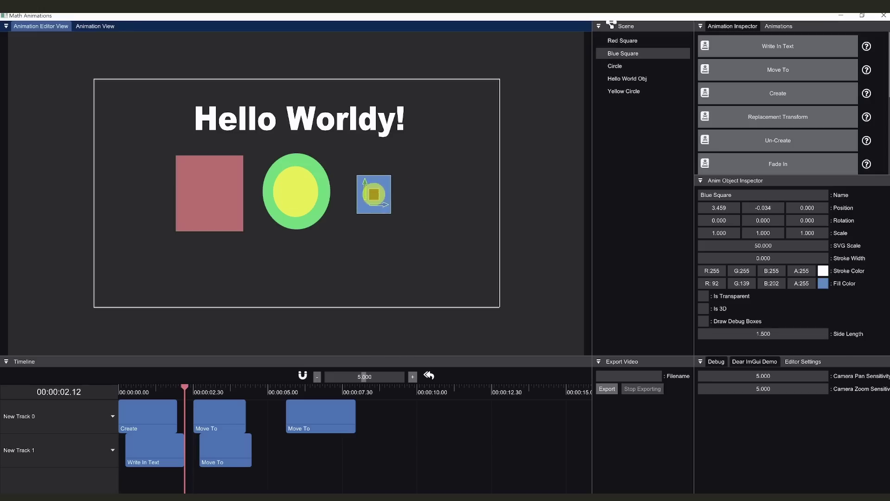
- At about 4.3 seconds, move the Blue Square to the scene's top-right corner and preview the motion
left_click_drag(224, 388, 263, 390)
left_click_drag(374, 195, 231, 282)
left_click(244, 391)
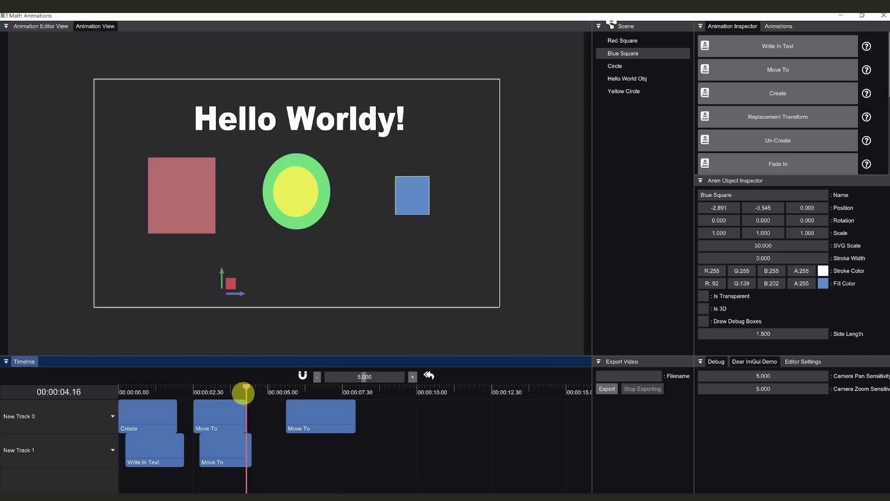
mouse_move(243, 392)
left_mouse_down()
mouse_move(208, 395)
mouse_move(252, 398)
mouse_move(201, 403)
mouse_move(244, 403)
left_mouse_up()
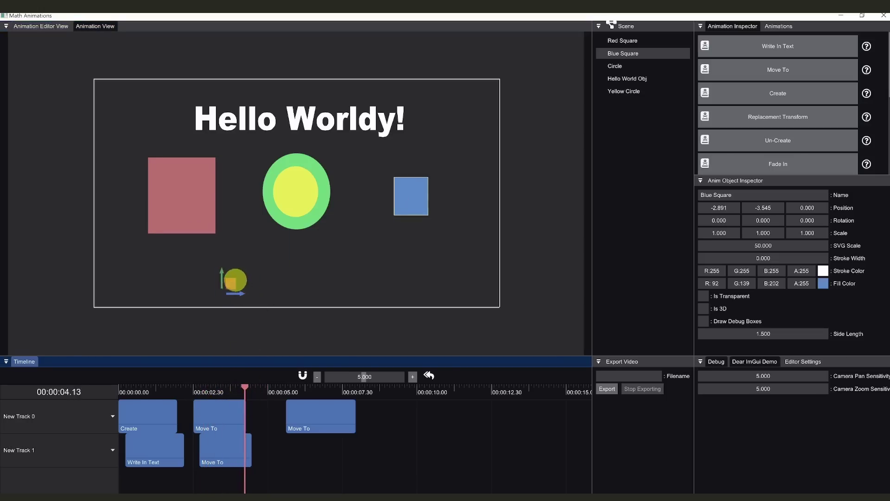
left_click_drag(234, 280, 477, 85)
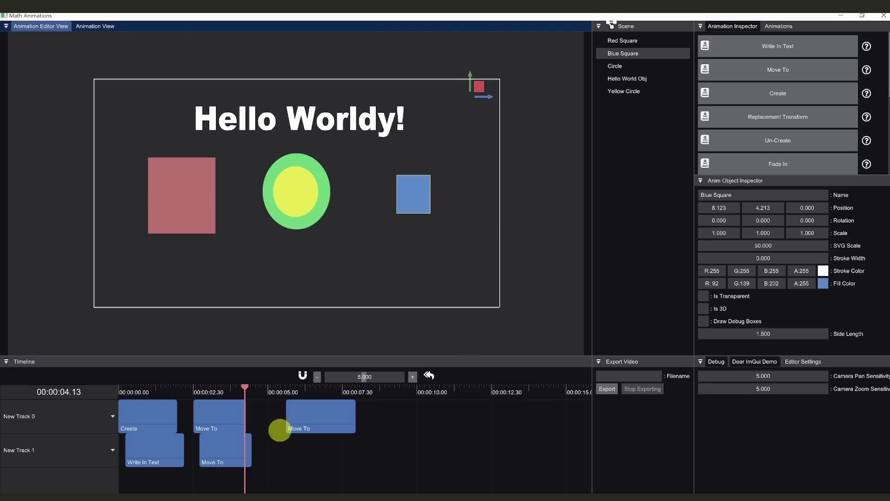
left_click_drag(243, 391, 203, 397)
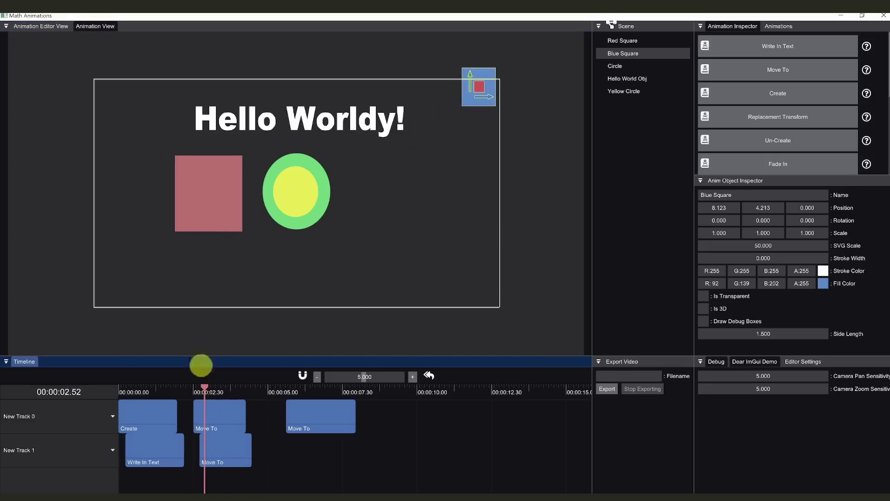
- Scrub through the finished motion in the Animation View preview
left_click(95, 26)
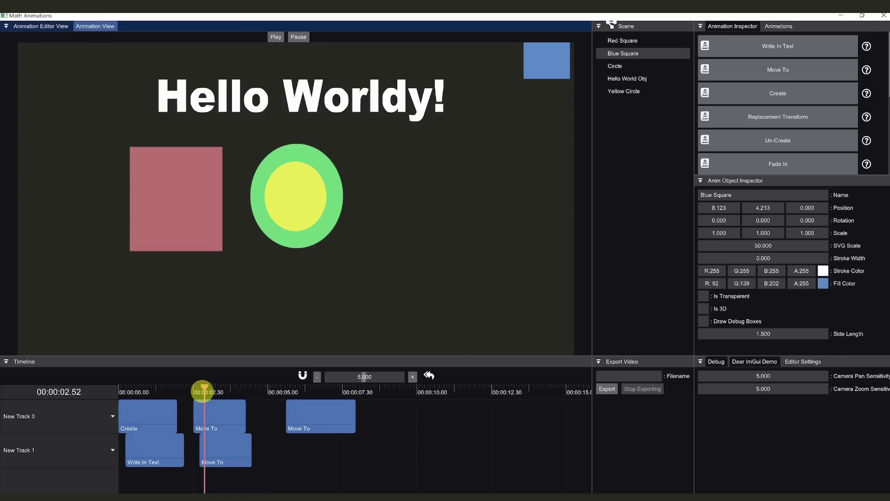
left_click_drag(204, 392, 173, 399)
left_click(88, 26)
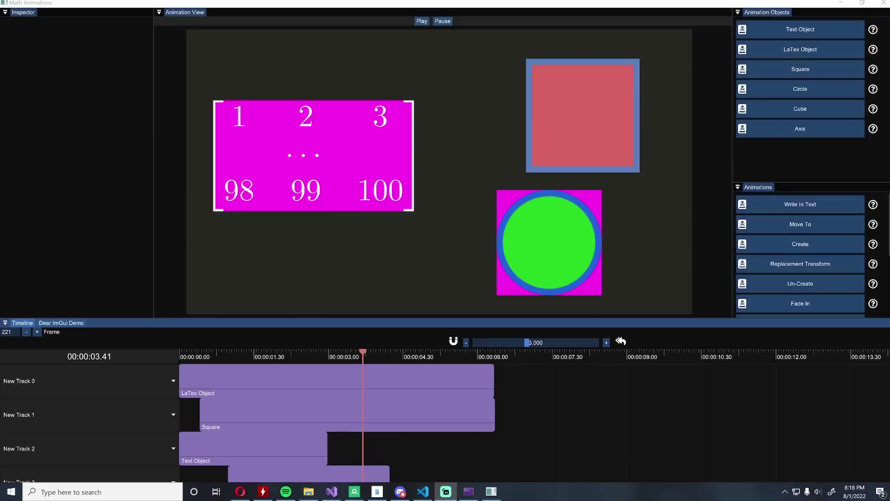
- Shrink the circle's Radius to 312 and set its Stroke Width to 0
left_click(292, 471)
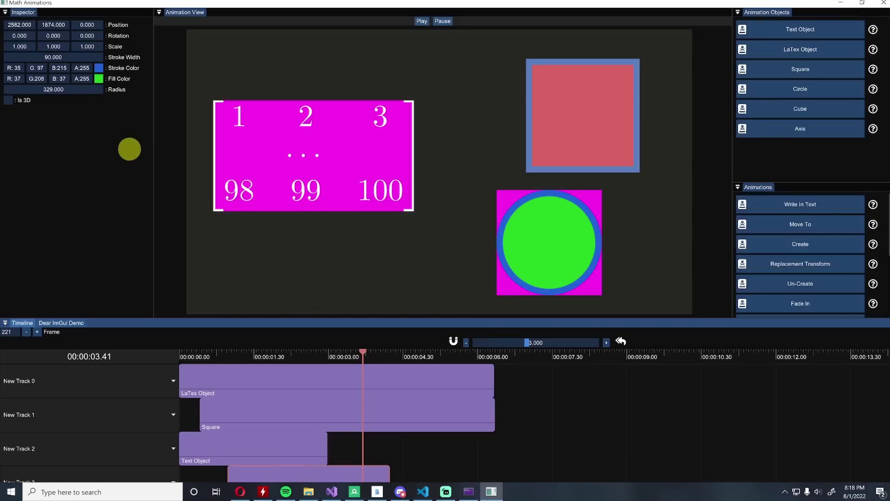
mouse_move(65, 87)
left_mouse_down()
mouse_move(42, 89)
mouse_move(63, 89)
left_mouse_up()
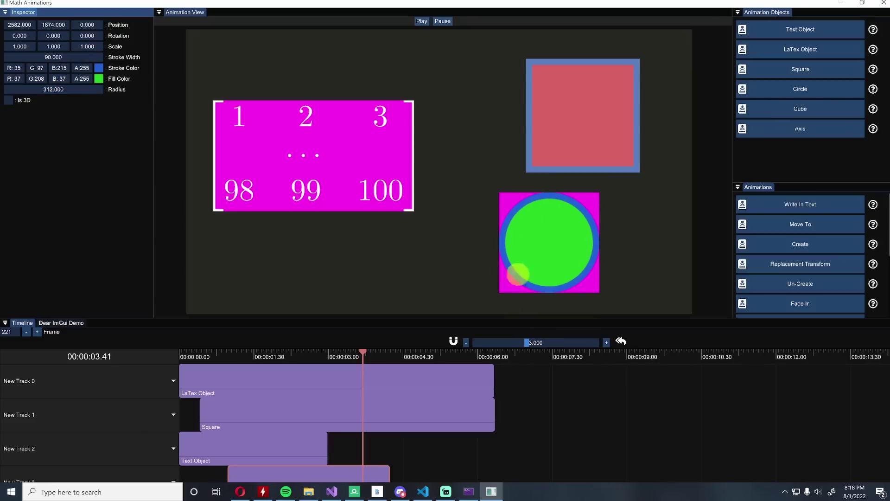
left_click_drag(86, 55, 66, 57)
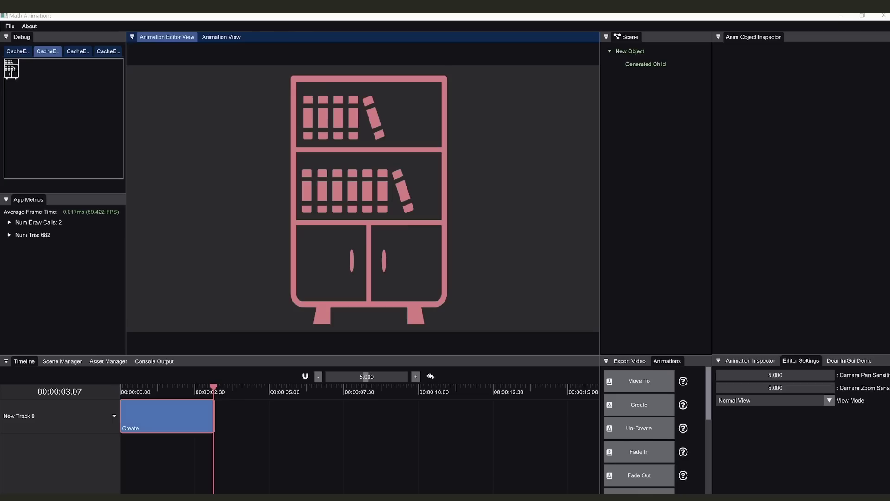
- Switch the bookshelf to wireframe view and zoom out until its legs are fully visible
left_click(772, 400)
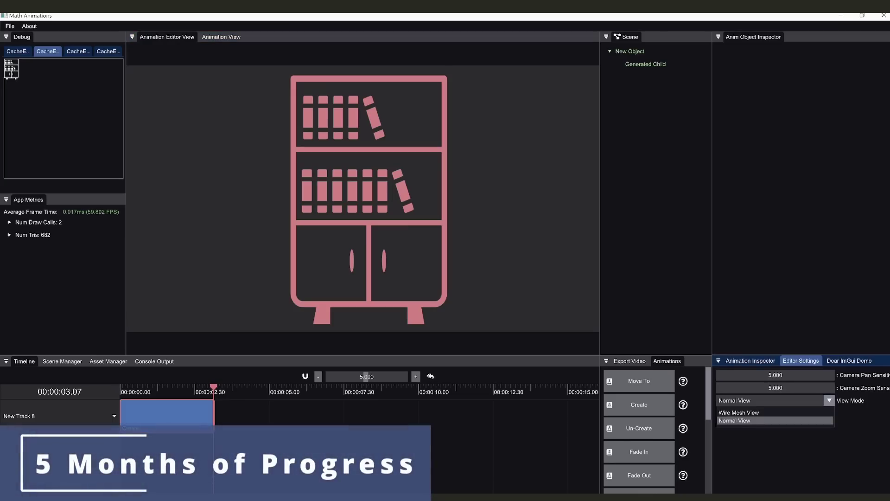
left_click(739, 412)
scroll(362, 199, "up", 10)
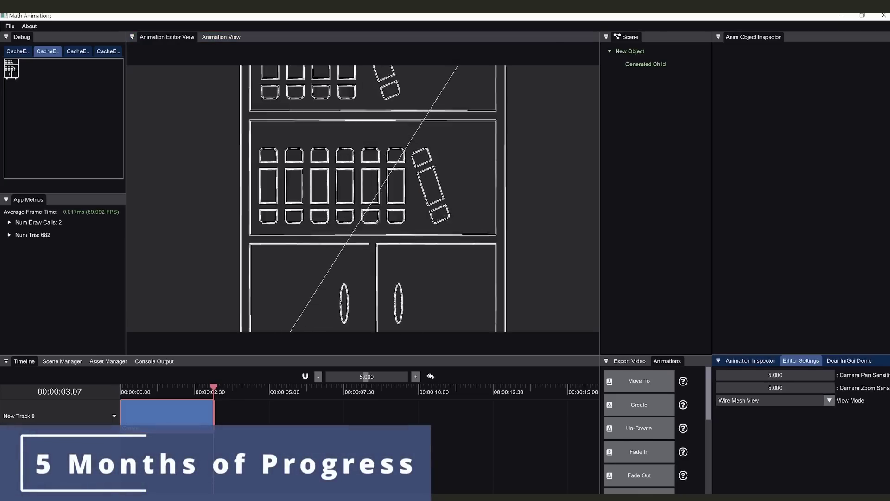
scroll(363, 199, "up", 10)
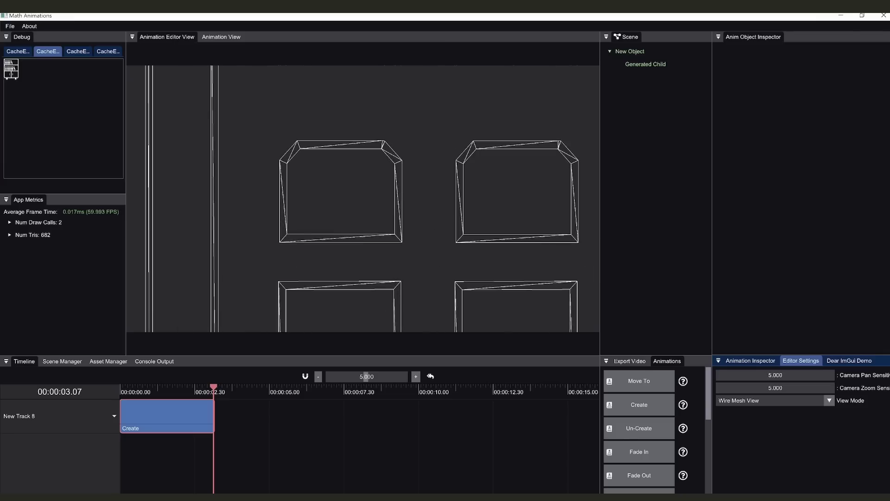
scroll(362, 198, "up", 10)
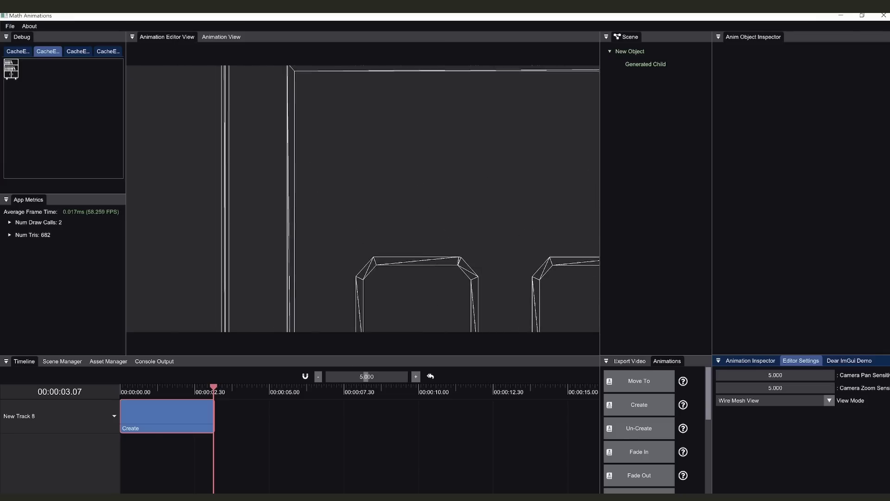
scroll(362, 199, "up", 3)
scroll(362, 199, "down", 10)
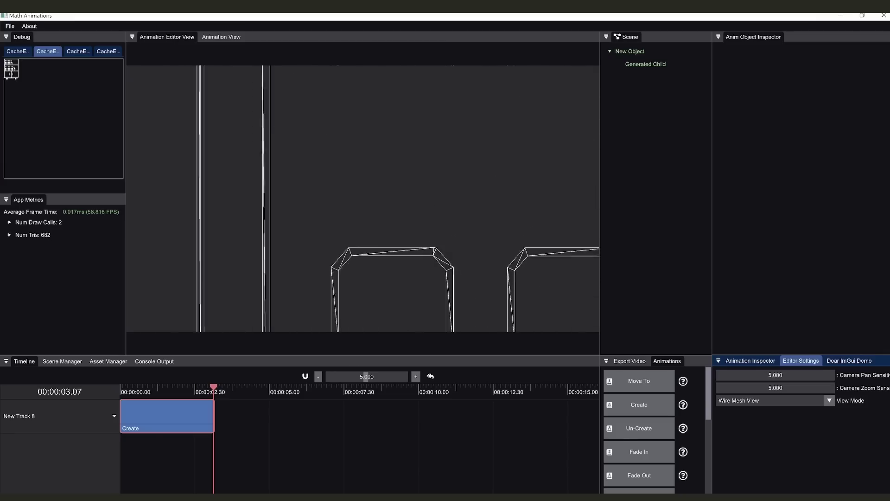
scroll(362, 199, "down", 6)
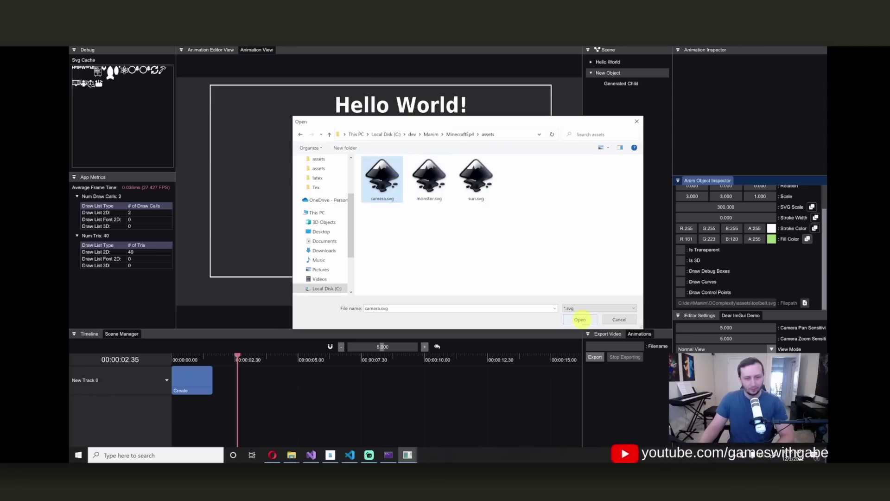
- Replace the object's camera.svg with monster.svg
left_click(578, 315)
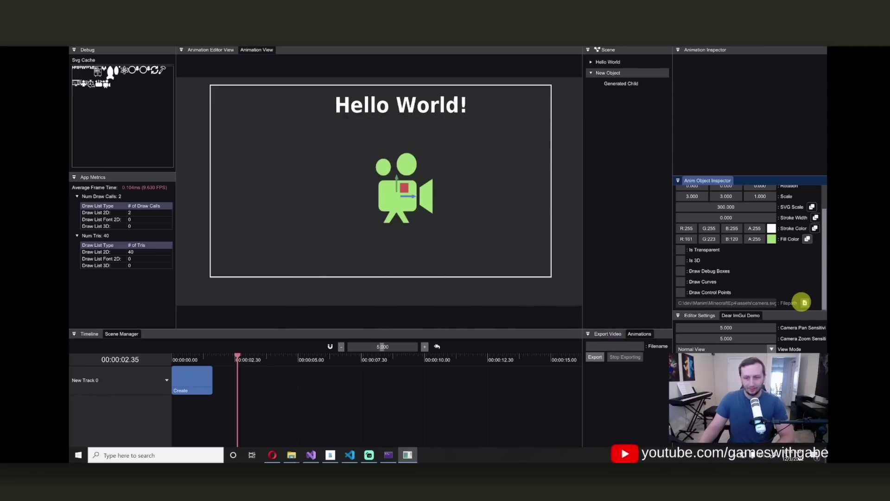
left_click(805, 303)
left_click(418, 186)
left_click(579, 319)
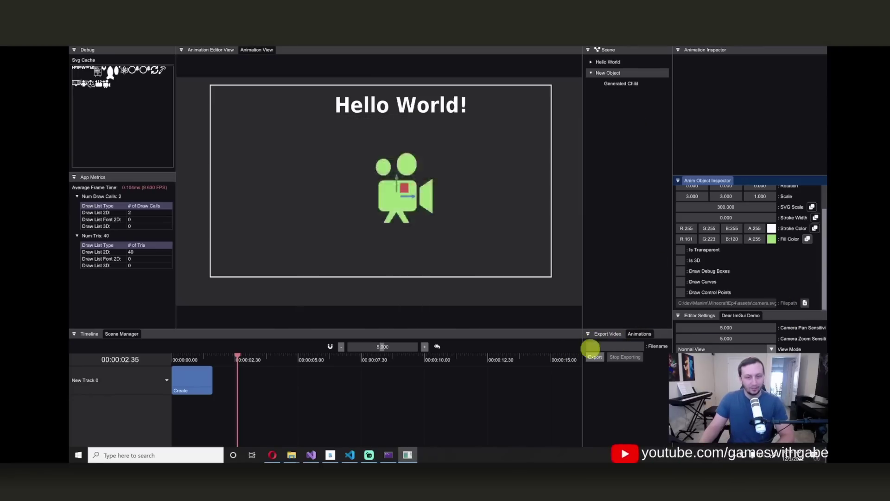
- Bring up the assets folder Explorer window from the taskbar
scroll(348, 185, "up", 3)
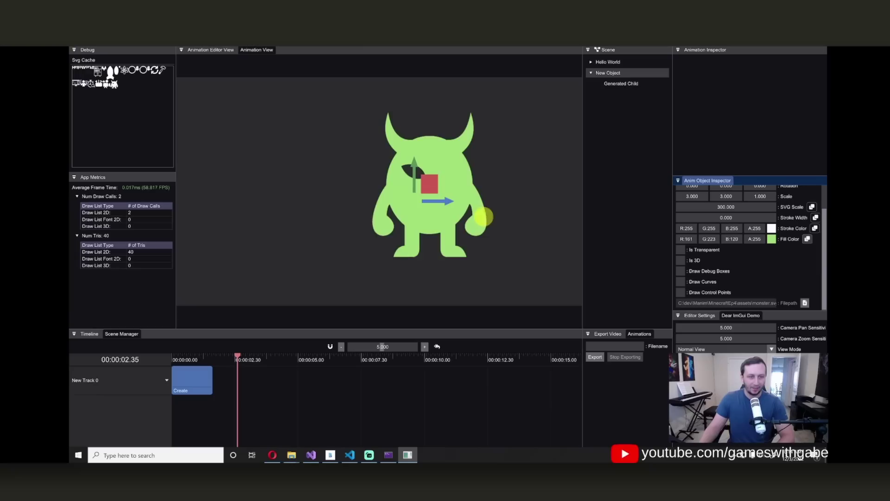
left_click_drag(447, 195, 394, 185)
scroll(408, 253, "down", 3)
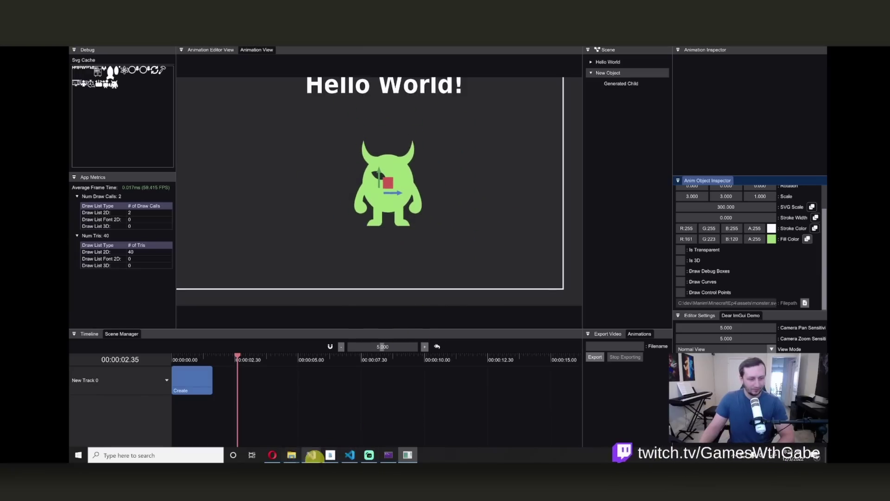
mouse_move(292, 454)
left_click(292, 417)
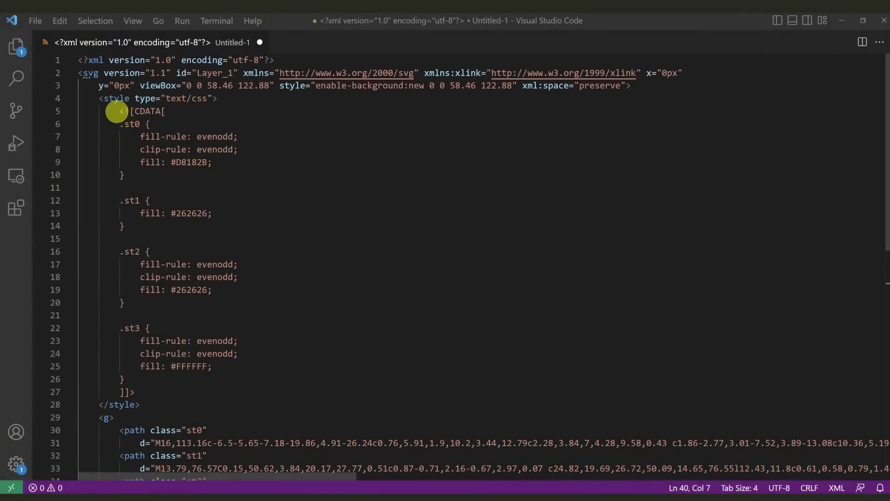
left_click_drag(117, 112, 360, 387)
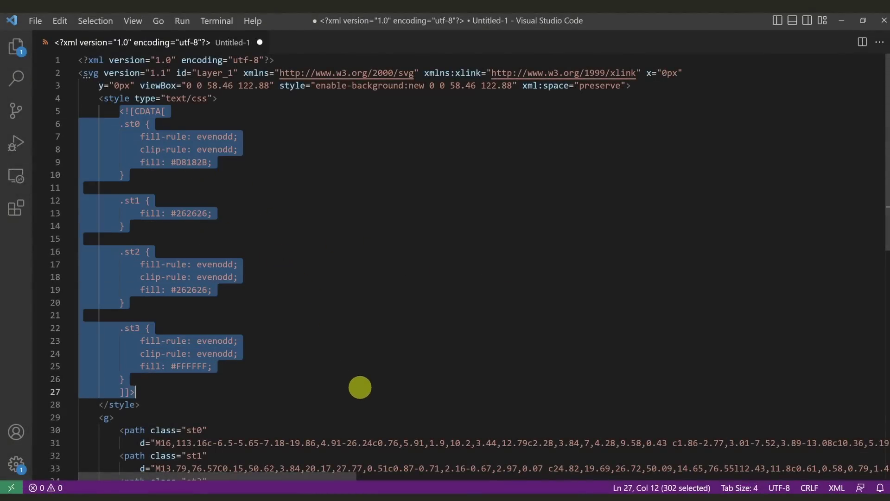
scroll(360, 387, "down", 5)
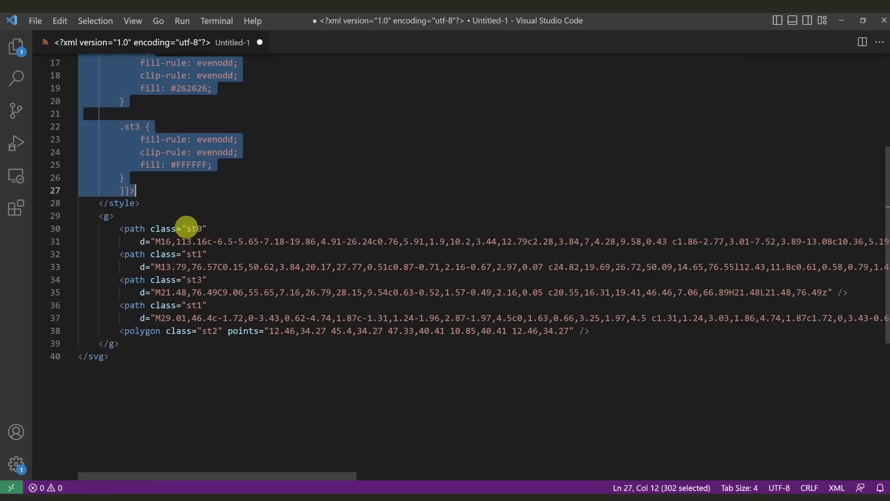
left_click_drag(186, 227, 196, 228)
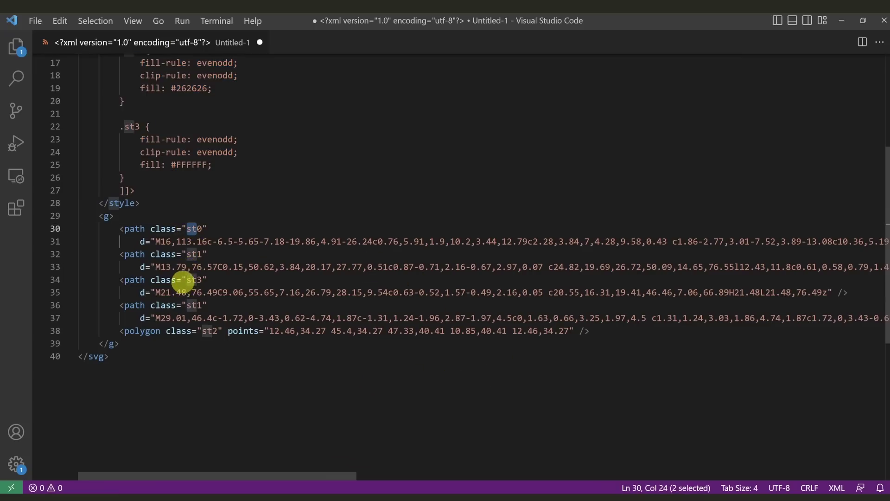
double_click(194, 280)
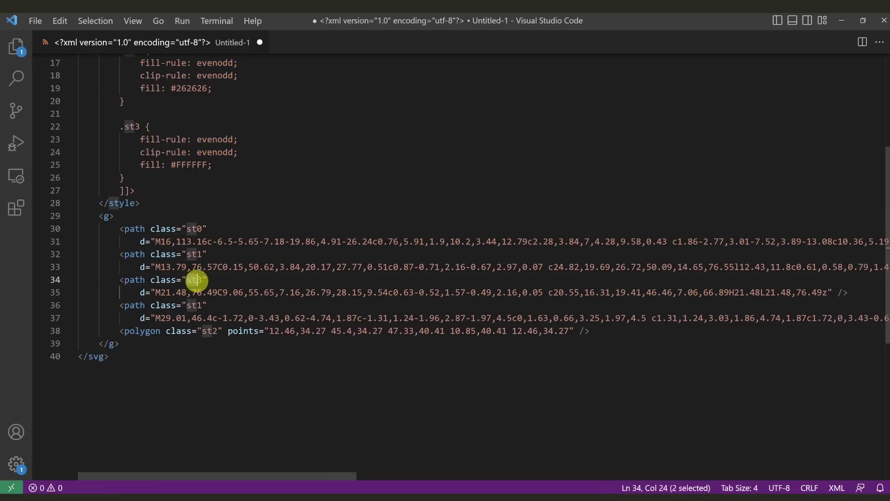
double_click(194, 254)
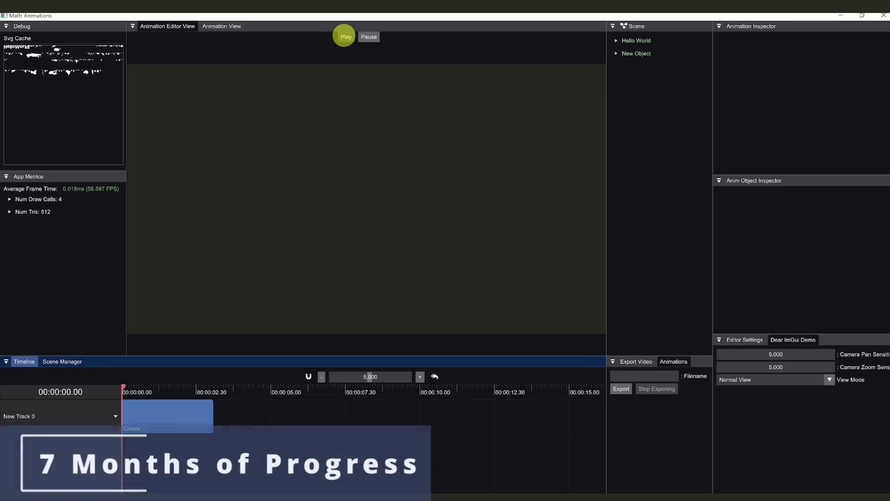
- Play the scene, pause at about 4.20 s as the world map appears, and inspect New Object
left_click(343, 35)
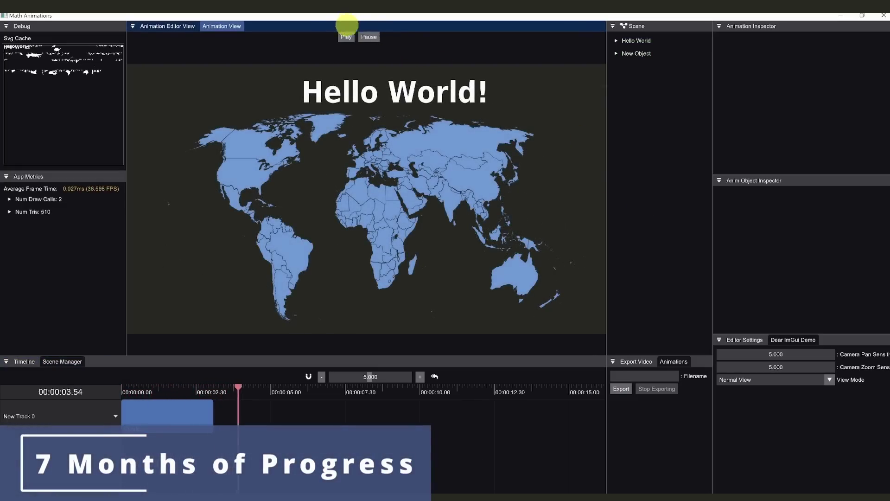
left_click(369, 36)
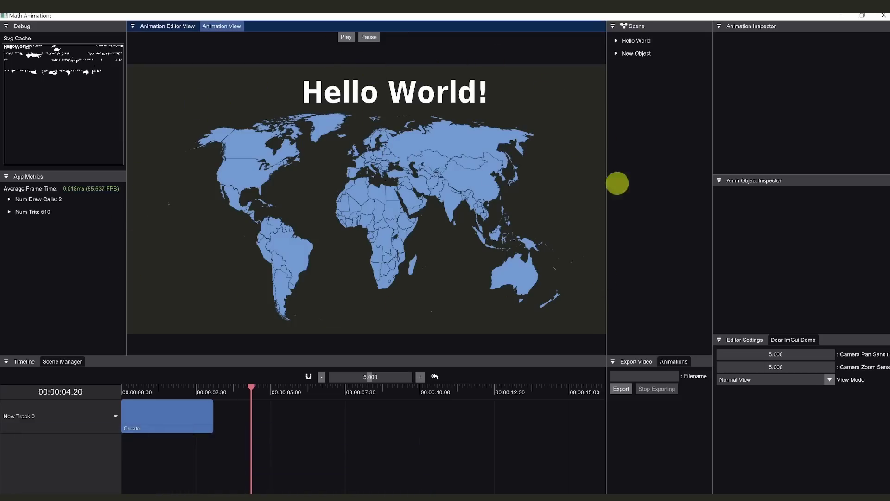
left_click(663, 54)
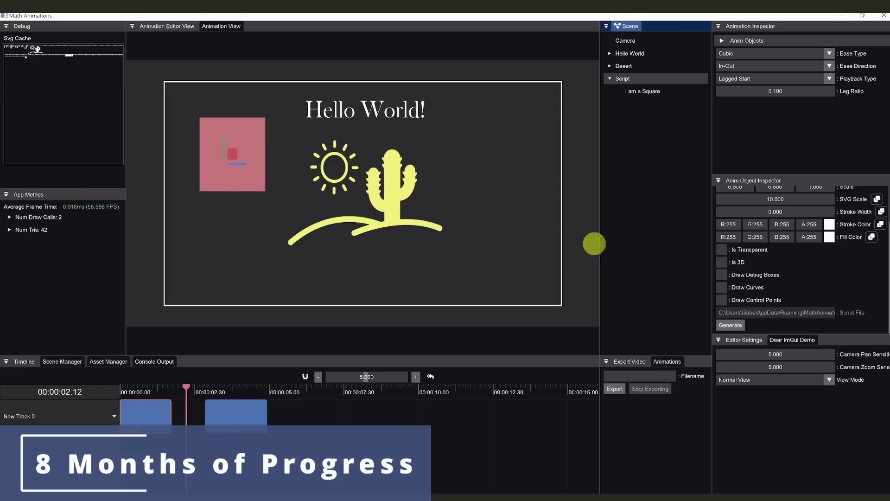
- Re-run the script with Generate so the square turns yellow
left_click(730, 325)
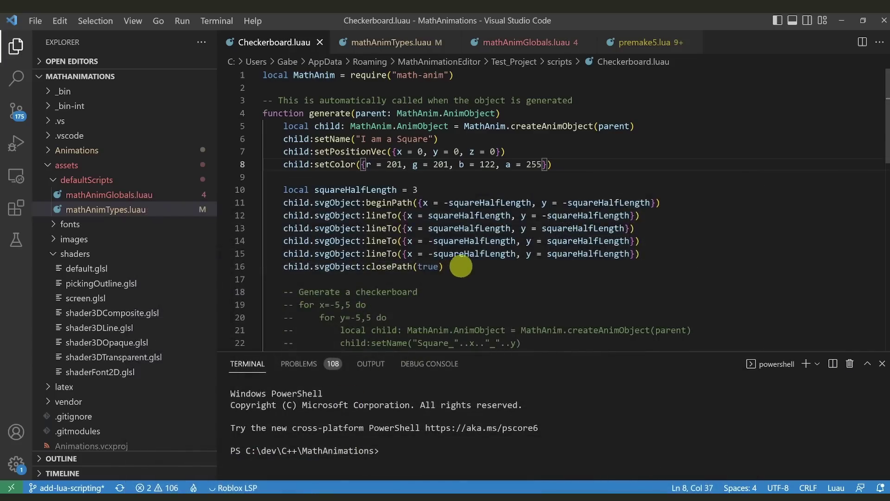
- Delete lines 5-16 of Checkerboard.luau, uncomment the checkerboard loop with Ctrl+/ and save
left_click_drag(459, 269, 213, 129)
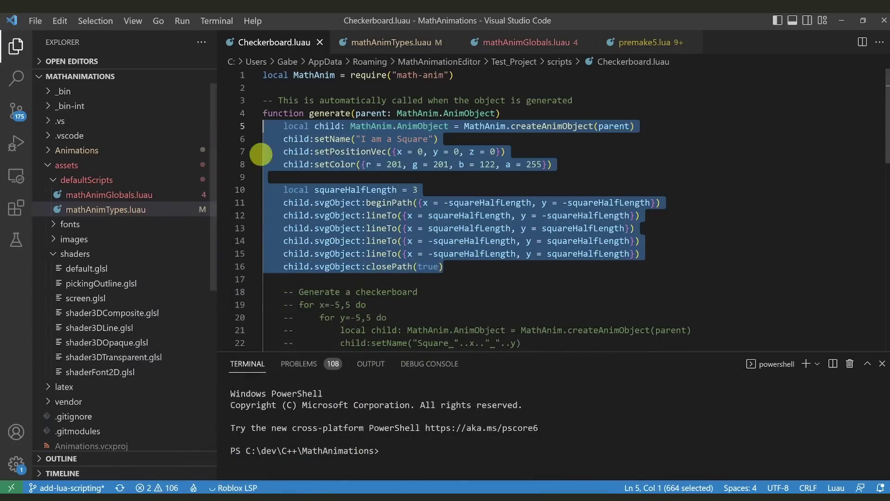
key("BackSpace")
key("Delete")
key("Delete")
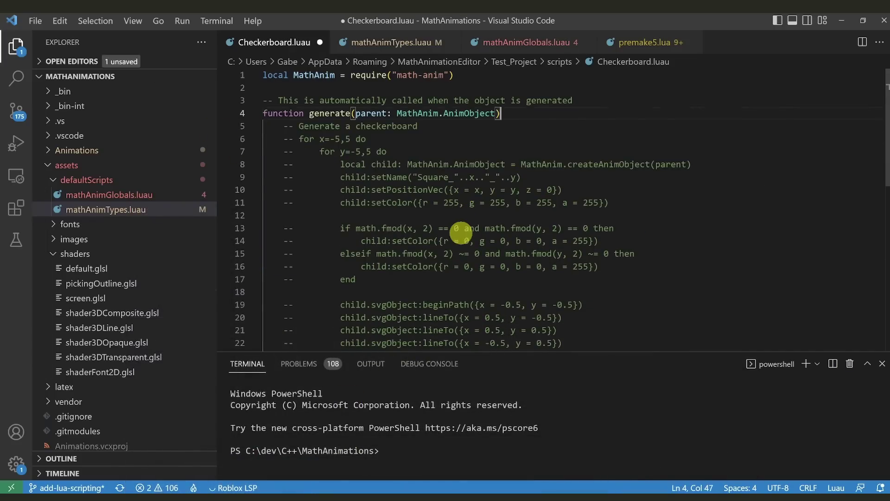
scroll(461, 233, "down", 4)
left_click_drag(328, 271, 218, 144)
scroll(324, 204, "up", 4)
key("ctrl+slash")
key("ctrl+s")
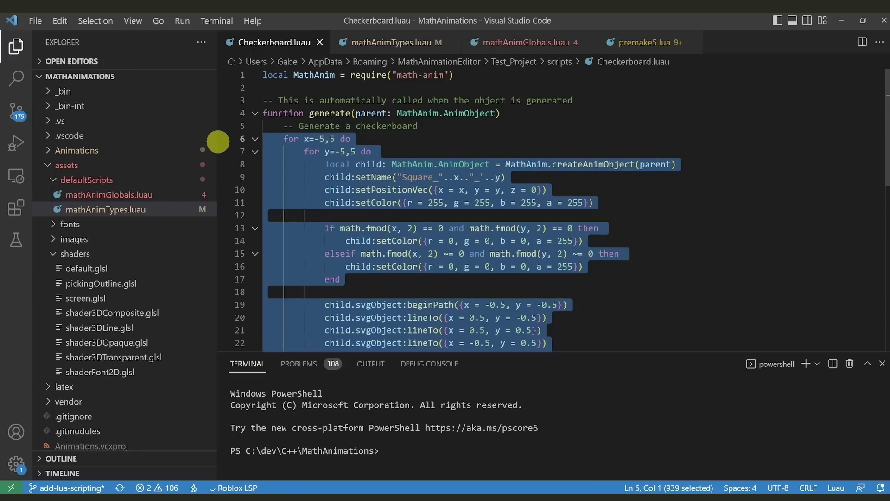
scroll(583, 216, "down", 2)
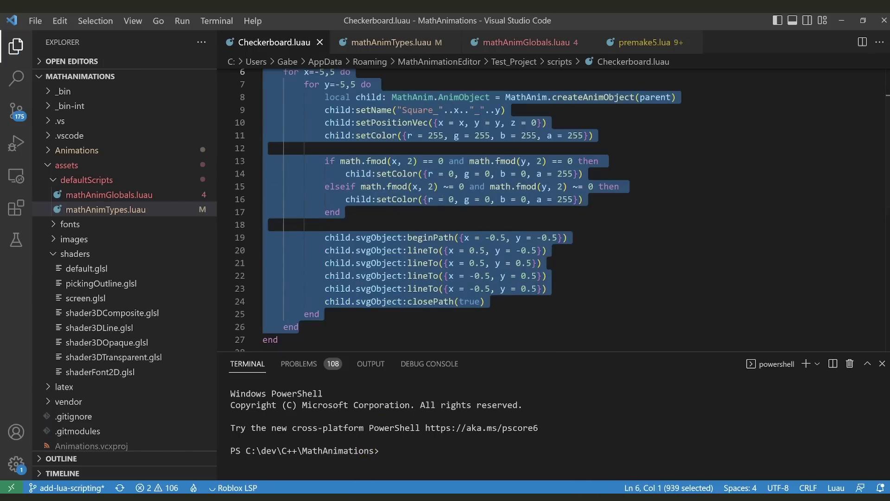
- Regenerate the script object in Math Animations so it builds the checkerboard
left_click(538, 275)
left_click(373, 489)
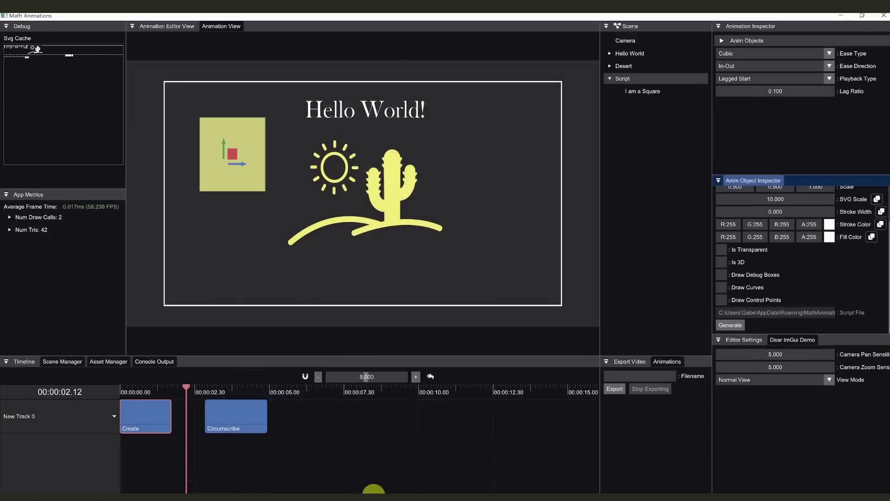
left_click(739, 326)
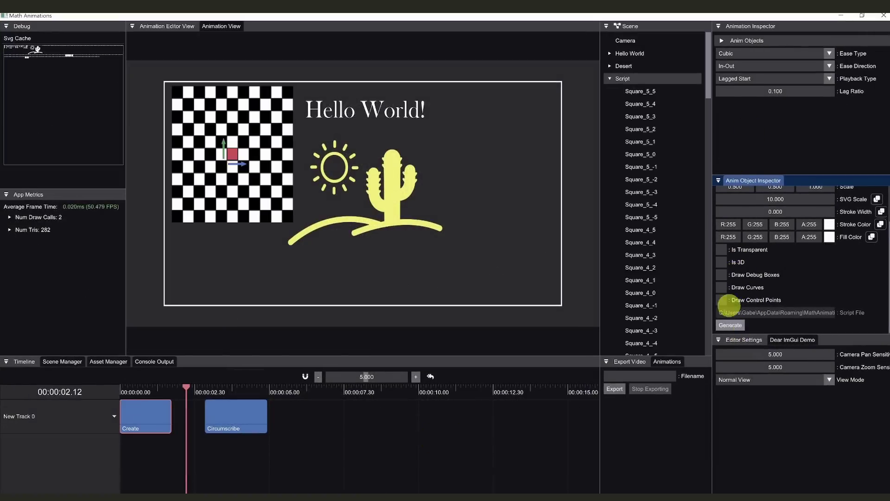
left_click(610, 79)
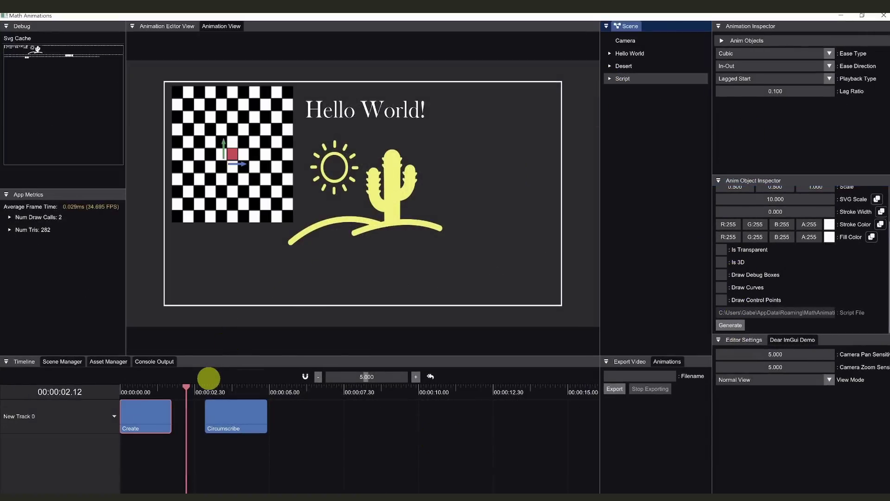
left_click(405, 281)
- In Animation View, rewind to 0, play, and pause about two seconds in
left_click(207, 27)
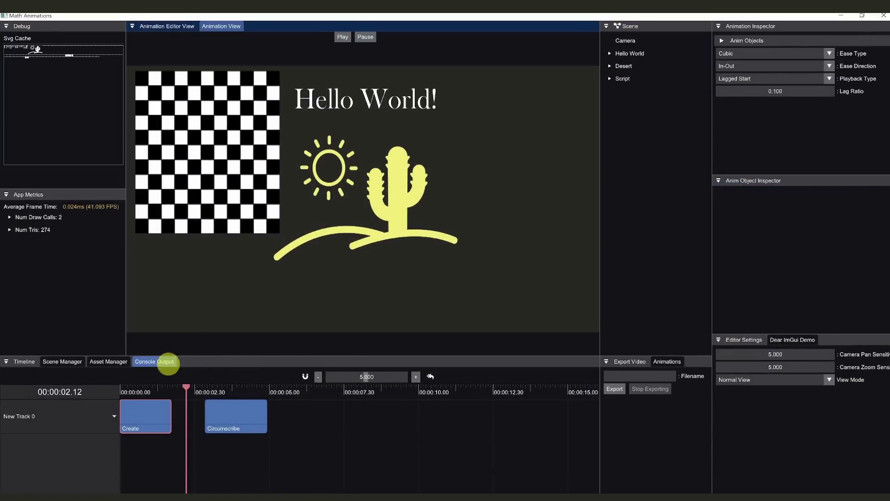
left_click_drag(186, 387, 114, 390)
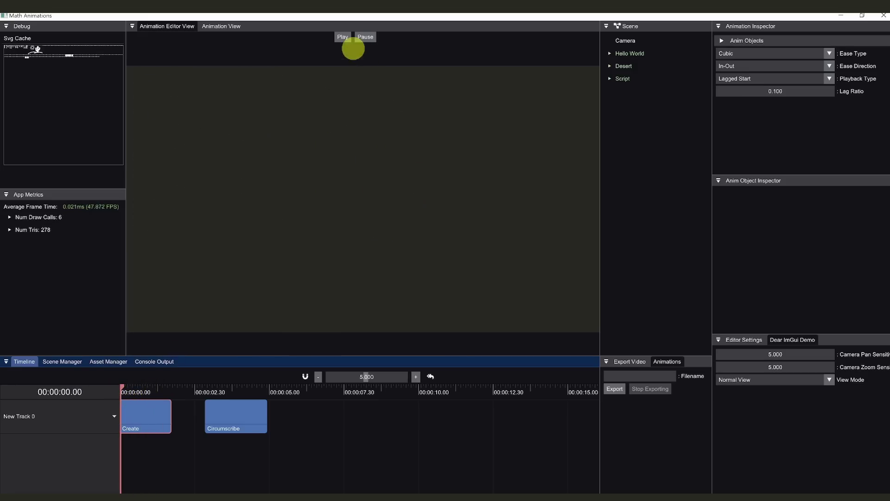
left_click(343, 37)
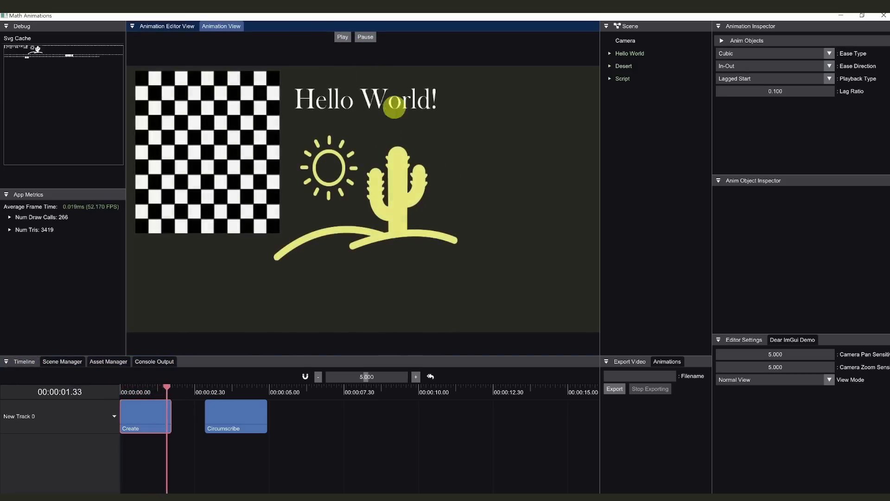
left_click(366, 37)
- Switch back to the Animation Editor View tab to edit the scene
left_click(167, 27)
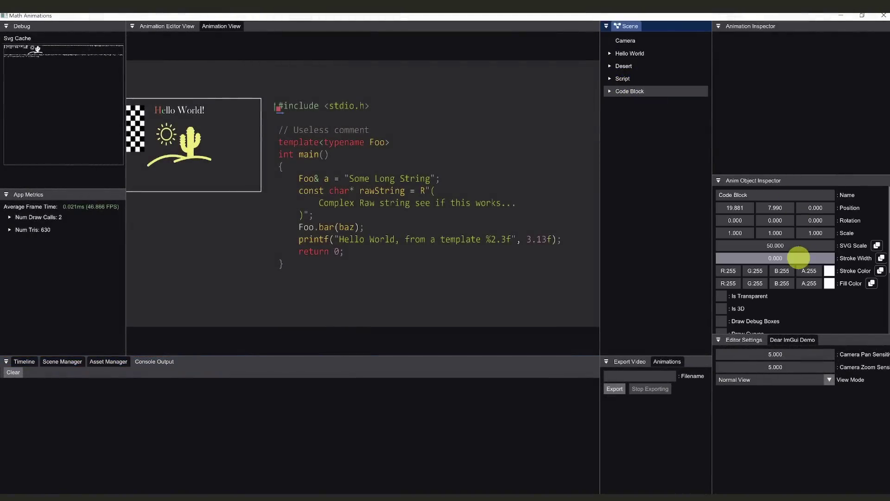
- Try the Monokai Night, Atom One Dark, One Monokai and Palenight code themes, ending on Panda
left_click(765, 268)
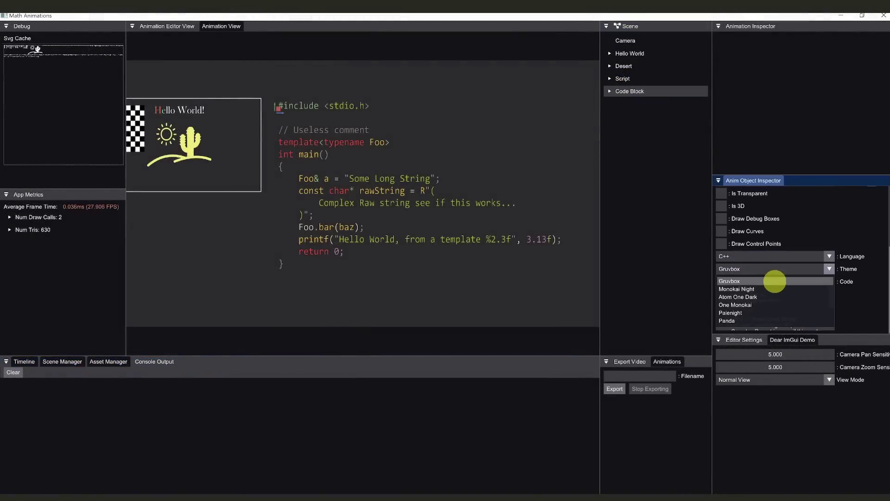
left_click(770, 288)
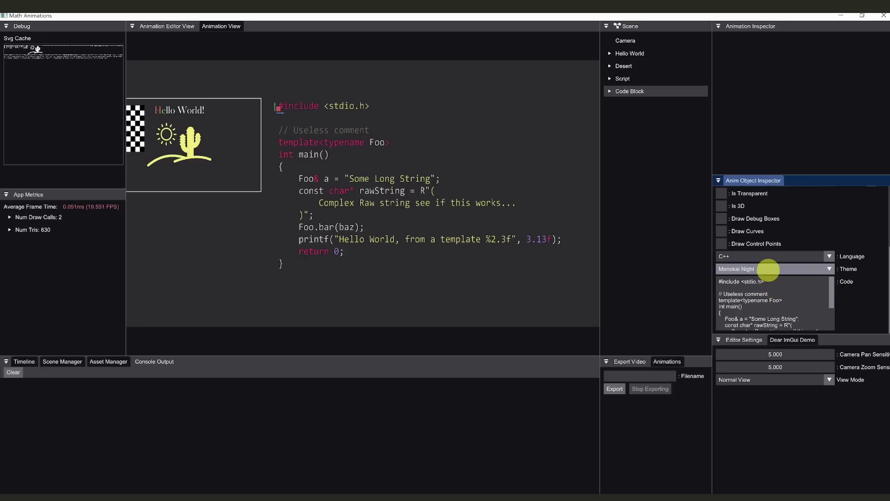
left_click(770, 269)
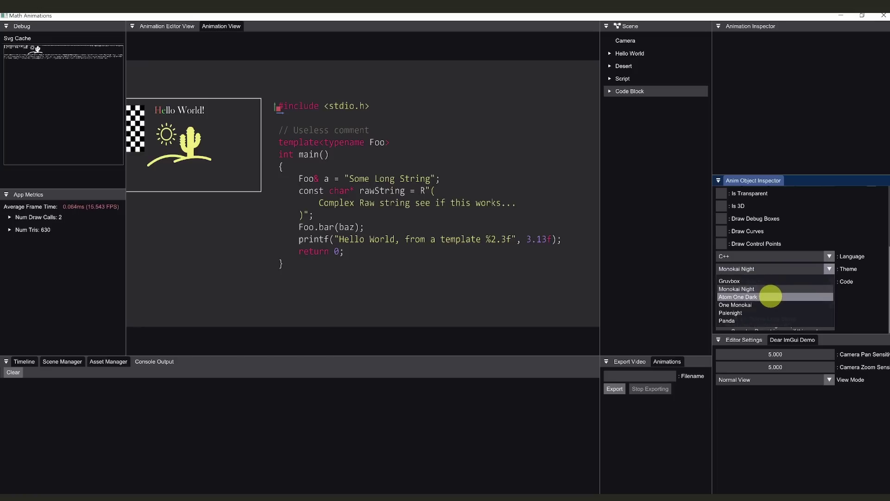
left_click(770, 296)
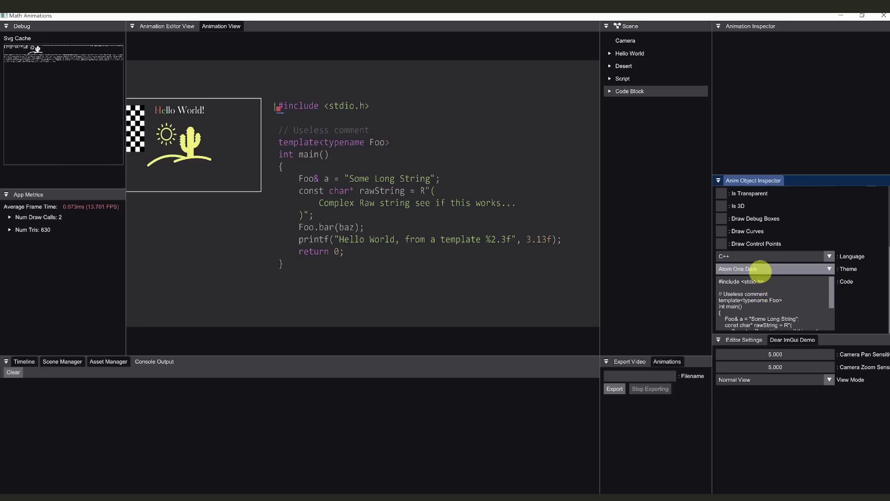
left_click(761, 270)
left_click(774, 304)
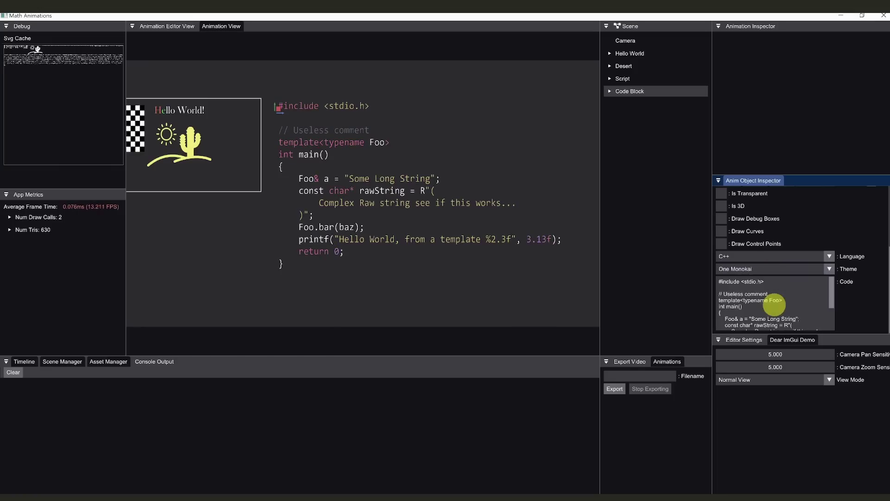
left_click(761, 268)
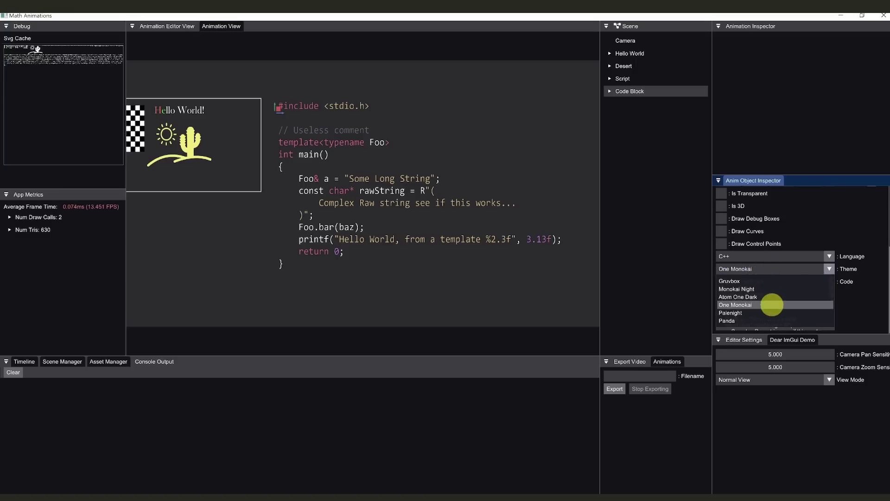
left_click(768, 313)
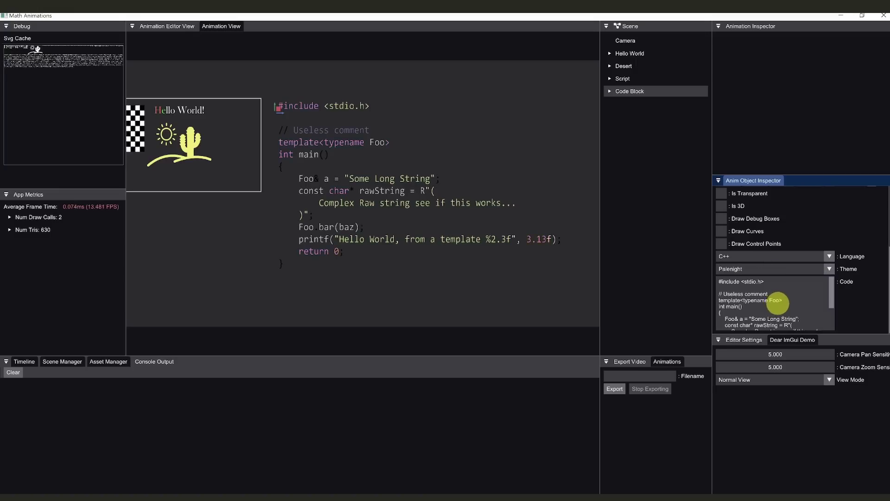
left_click(764, 270)
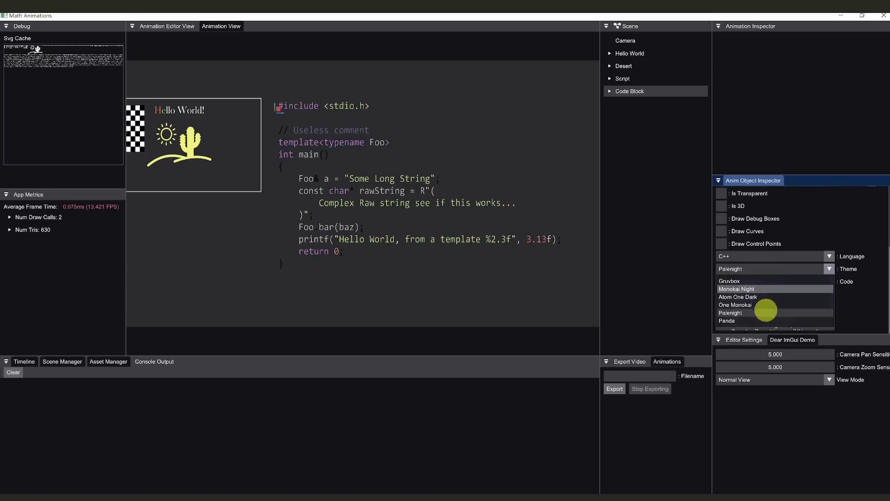
left_click(770, 319)
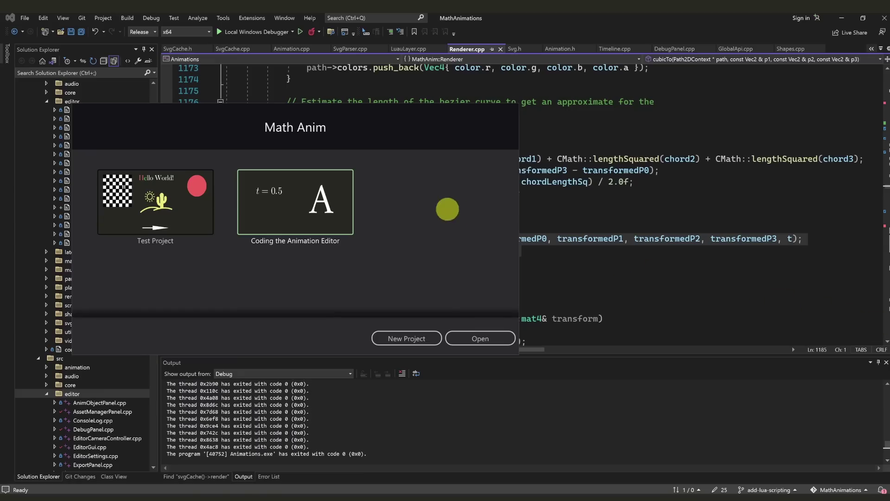
- Open the Coding the Animation Editor project and load its Morphing_Part1 scene from the Scene Manager
left_click(302, 199)
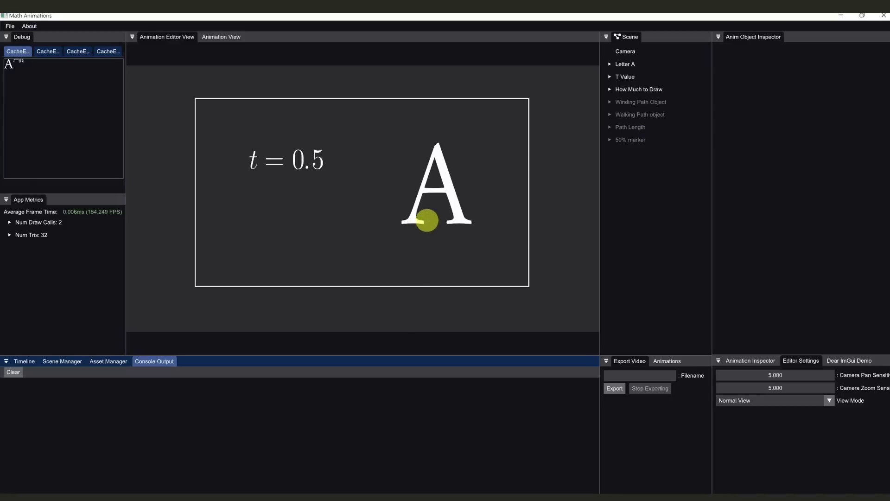
left_click(66, 361)
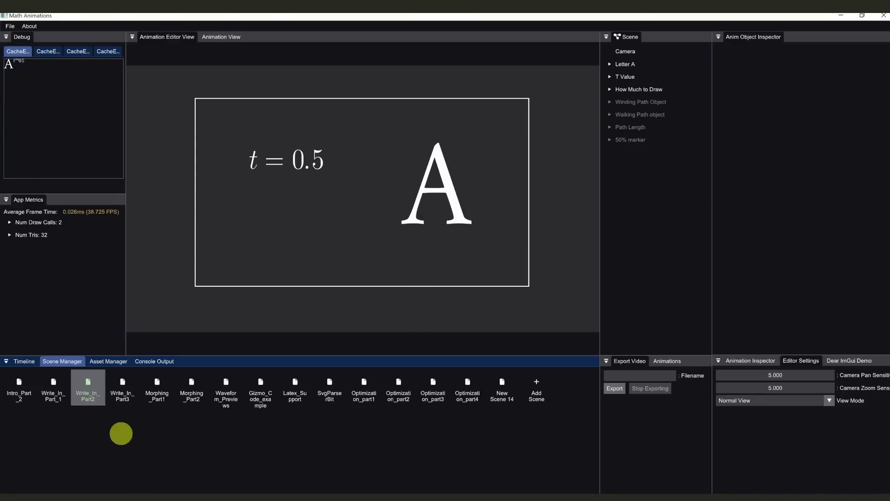
left_click(148, 389)
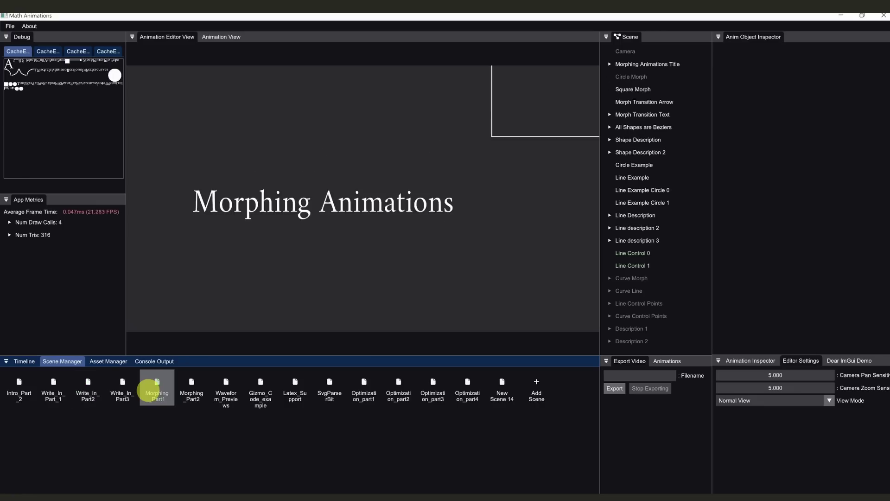
- Show the Timeline tracks, pan to the example shapes beside the title, and scrub back about two seconds
left_click(6, 361)
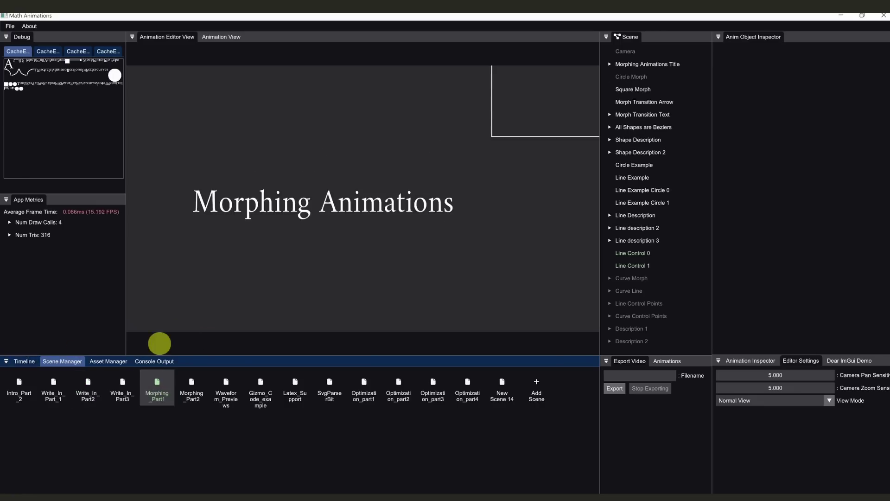
left_click(22, 361)
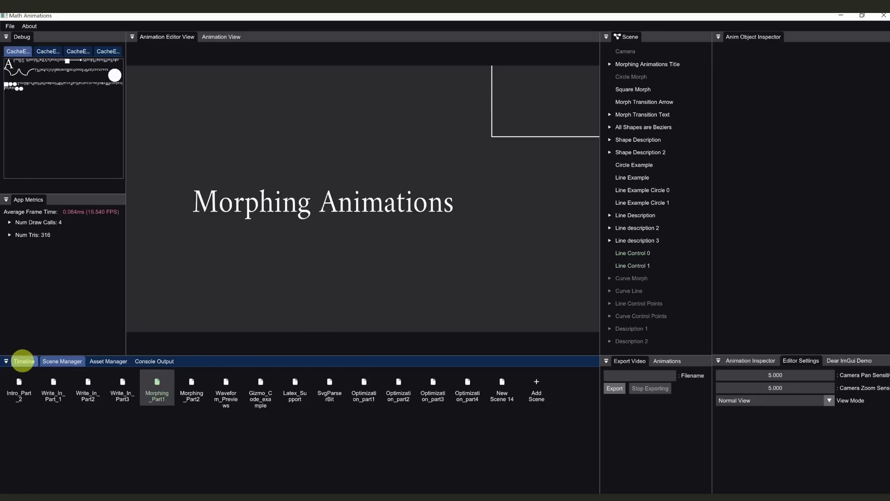
scroll(537, 170, "down", 3)
left_click_drag(537, 170, 318, 235)
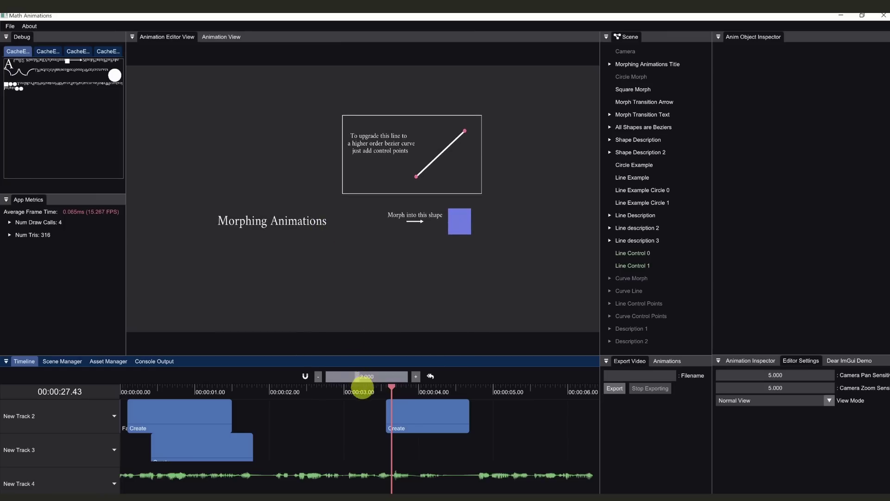
left_click_drag(357, 387, 230, 392)
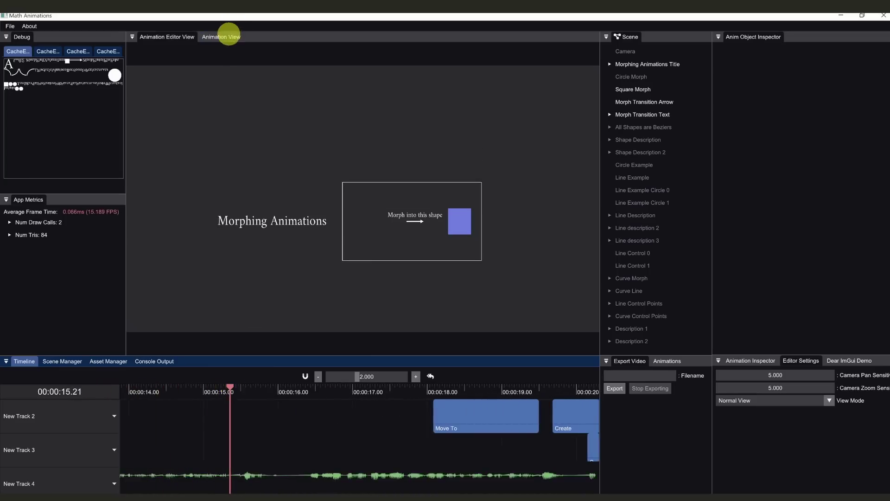
- In Animation View, play the morph and pause at about 21.5 seconds on the four-curve circle
left_click(227, 36)
left_click(341, 48)
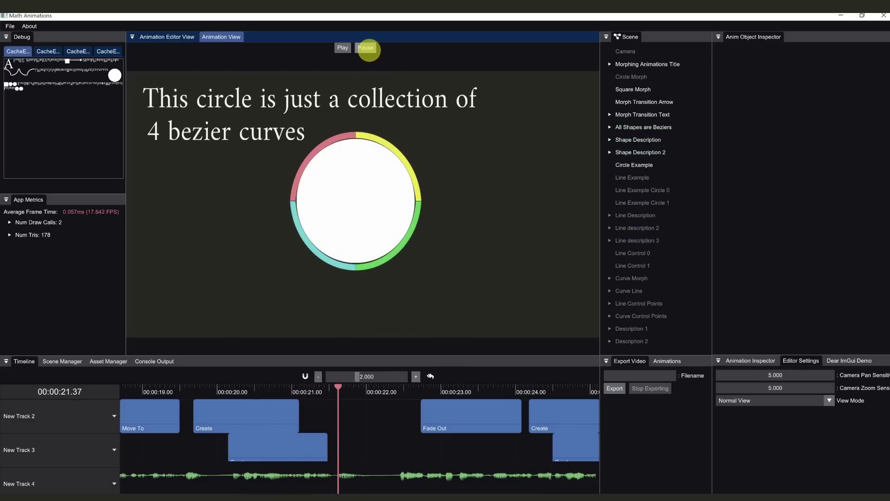
left_click(367, 49)
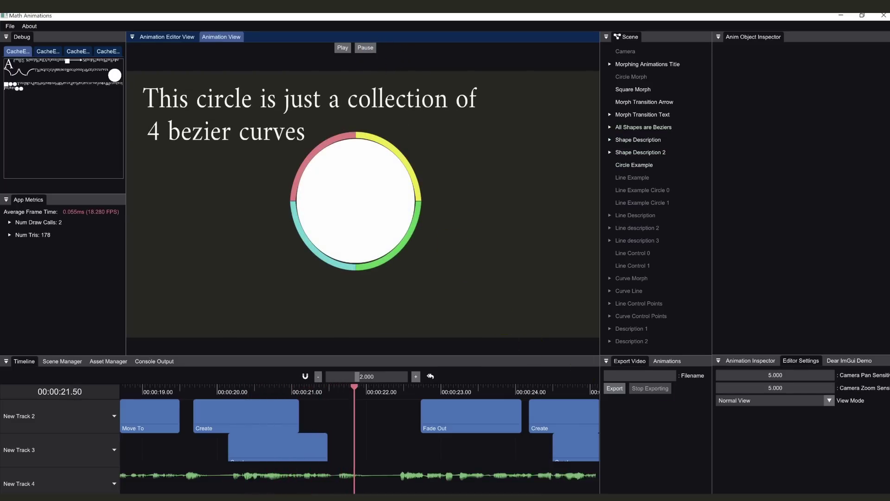